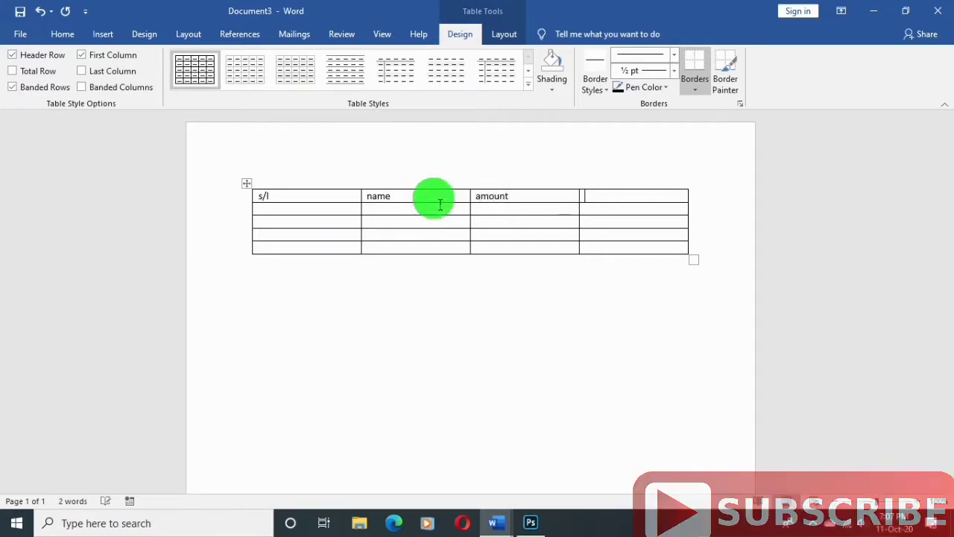
- Enter "Total amount" as the fourth column header and apply automatic numbering to the four empty cells under s/l
type("total")
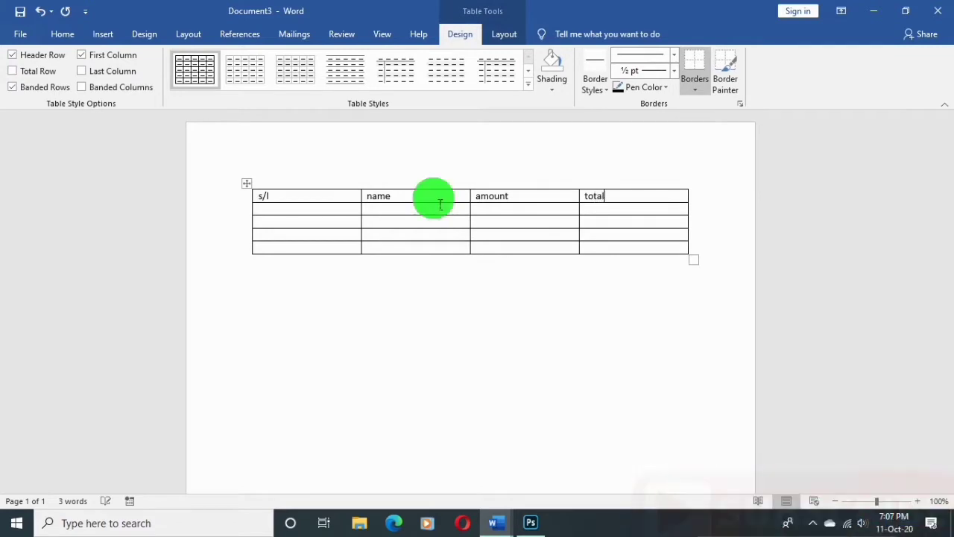
type(" amount")
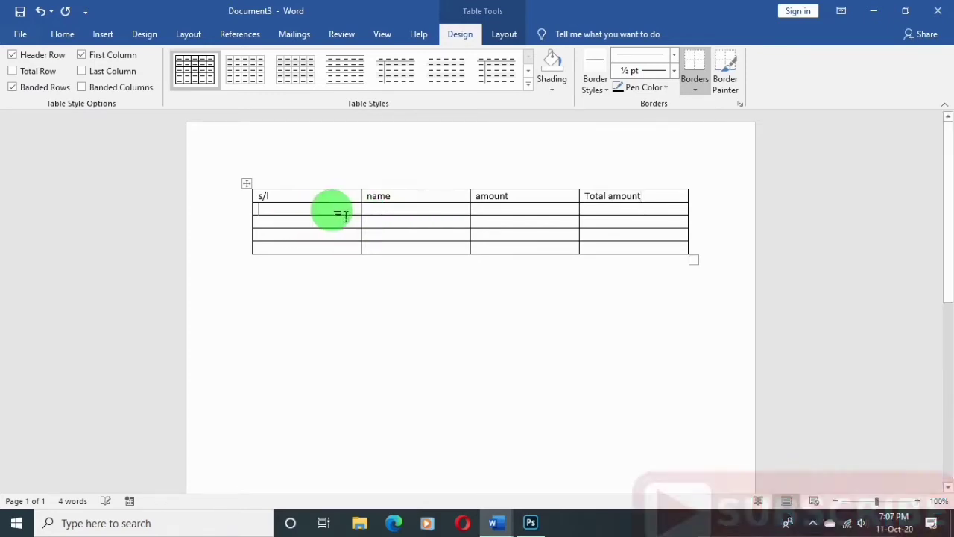
left_click_drag(341, 222, 361, 257)
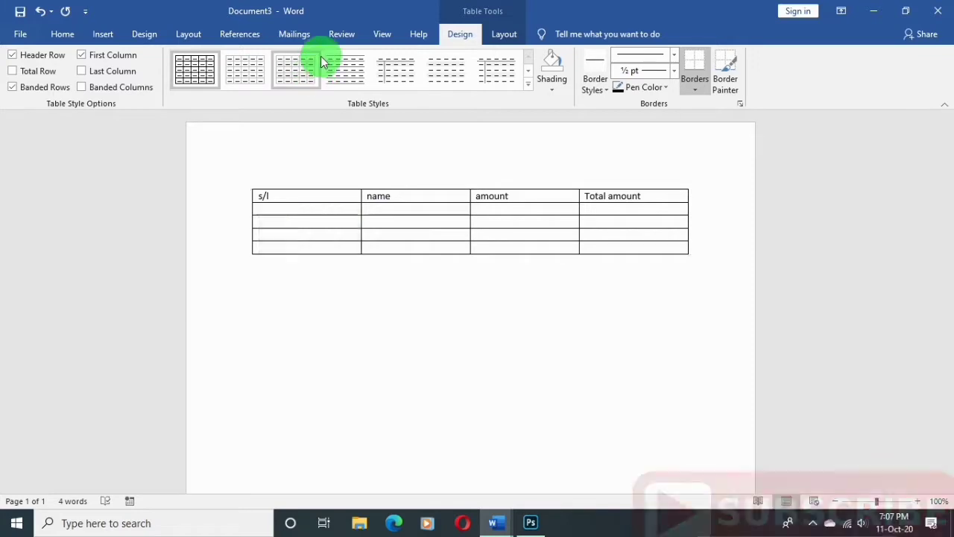
left_click(55, 39)
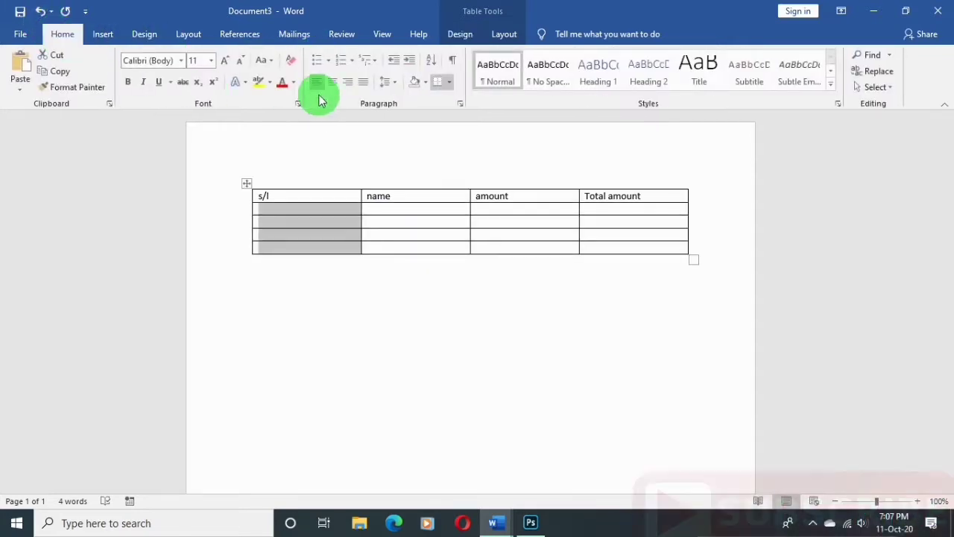
left_click(339, 66)
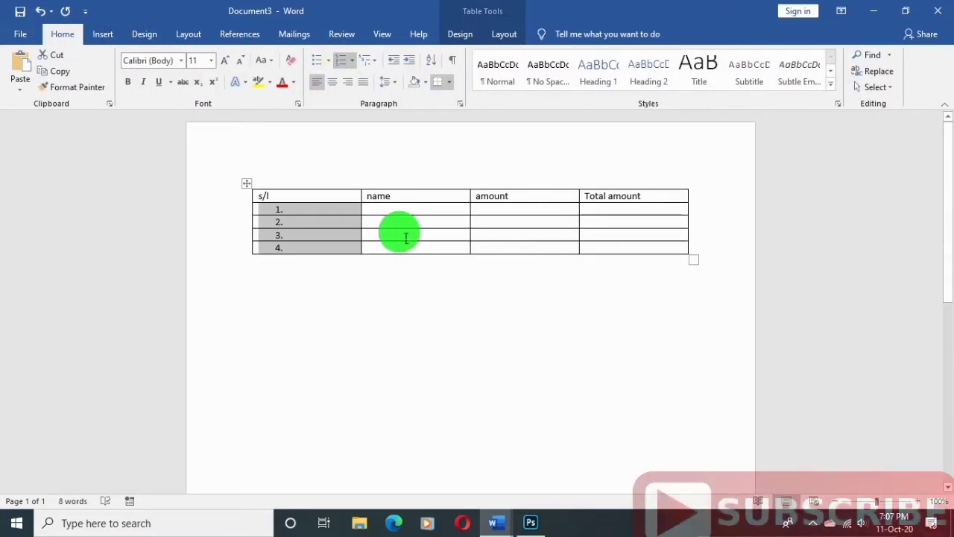
left_click(429, 216)
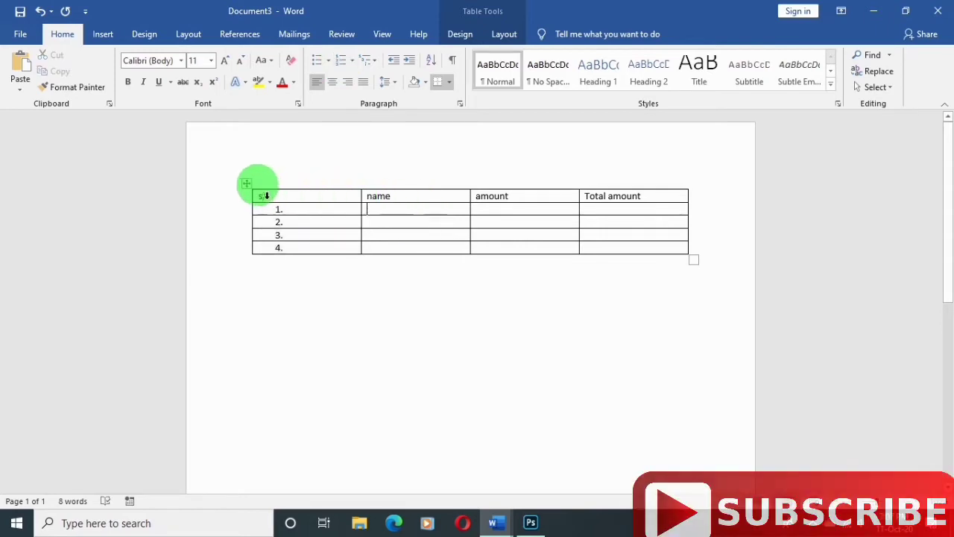
- Make all text in the table bold and centre it within its cells
left_click(262, 200)
left_click_drag(353, 211, 691, 262)
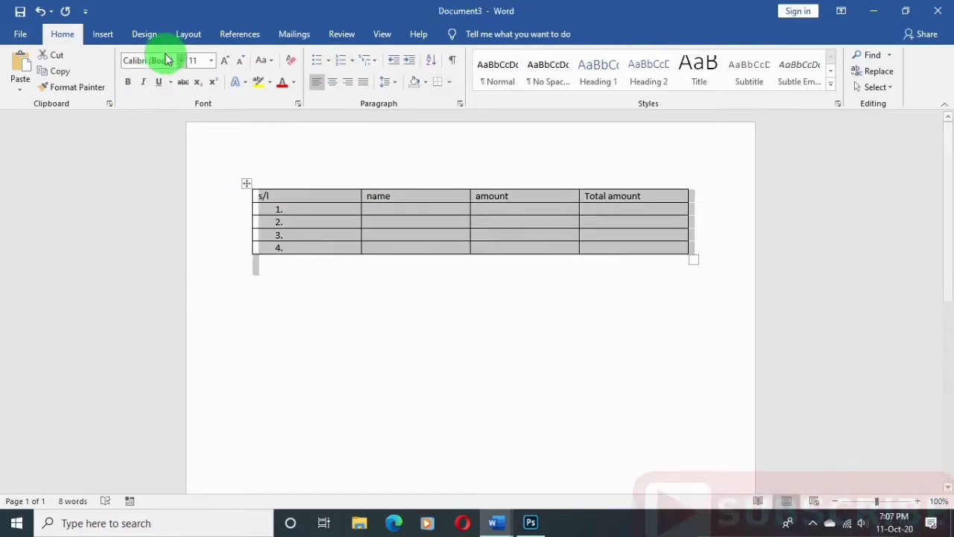
left_click(132, 82)
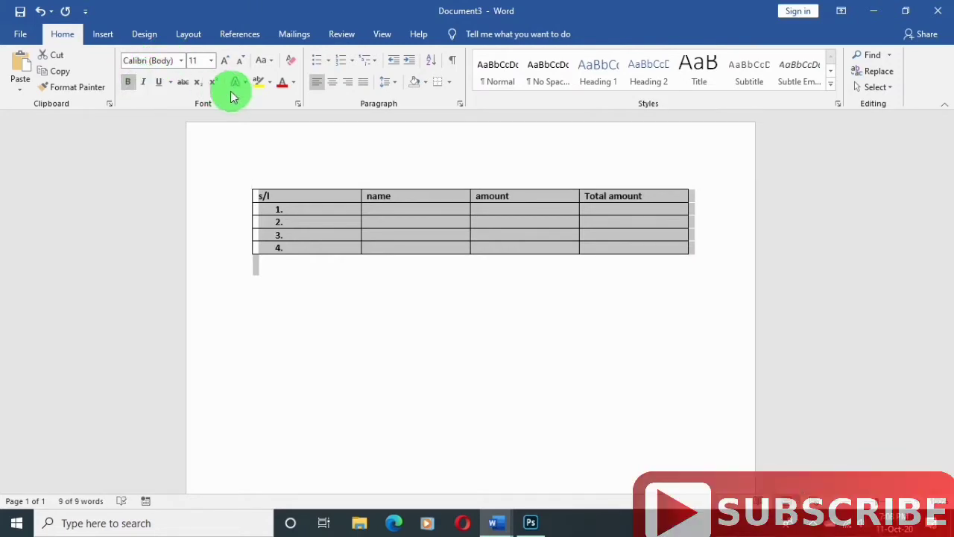
left_click(332, 82)
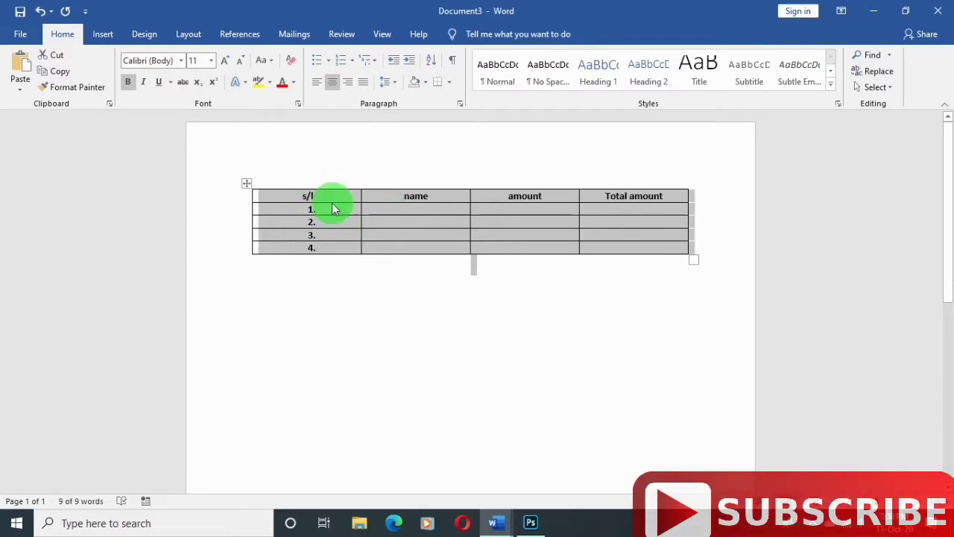
- Left-align the four numbered cells in the s/l column
left_click(331, 235)
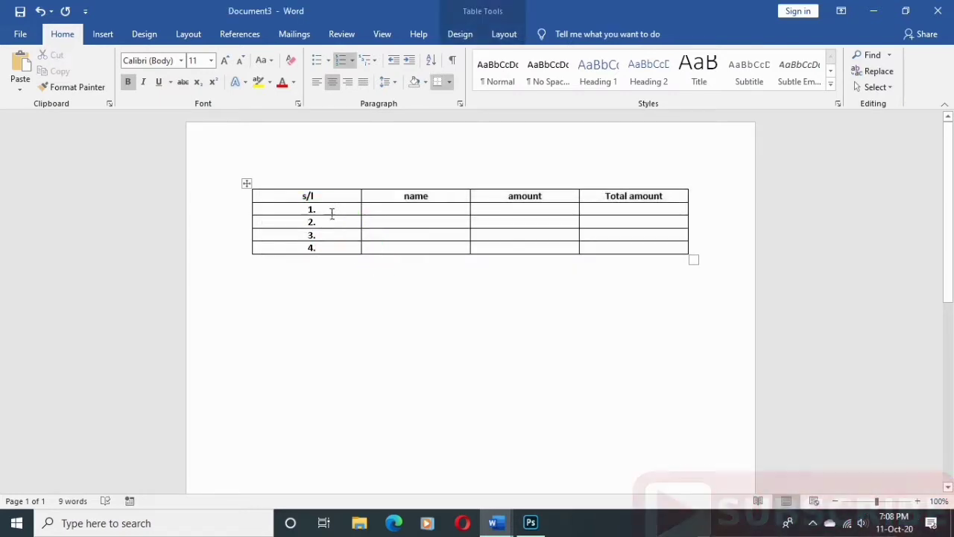
left_click_drag(330, 211, 315, 254)
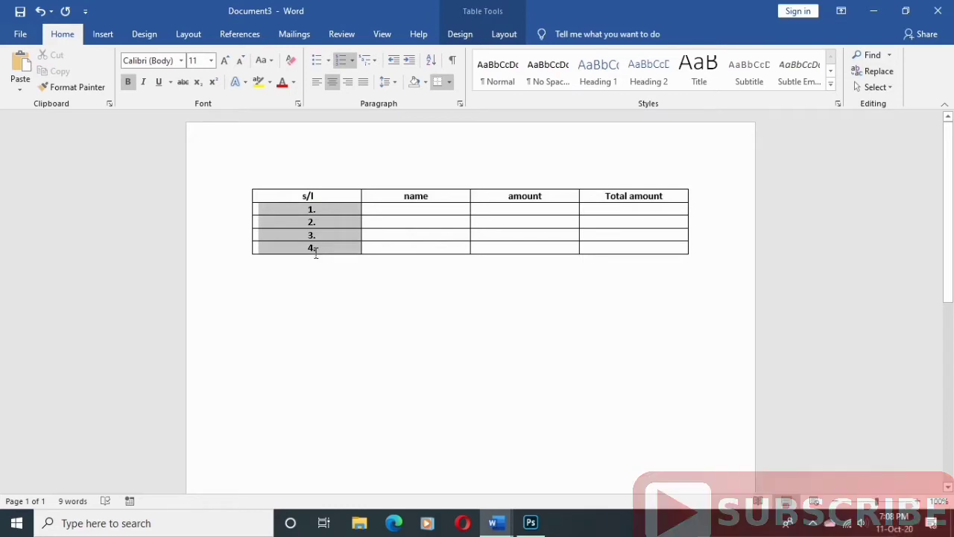
left_click(318, 84)
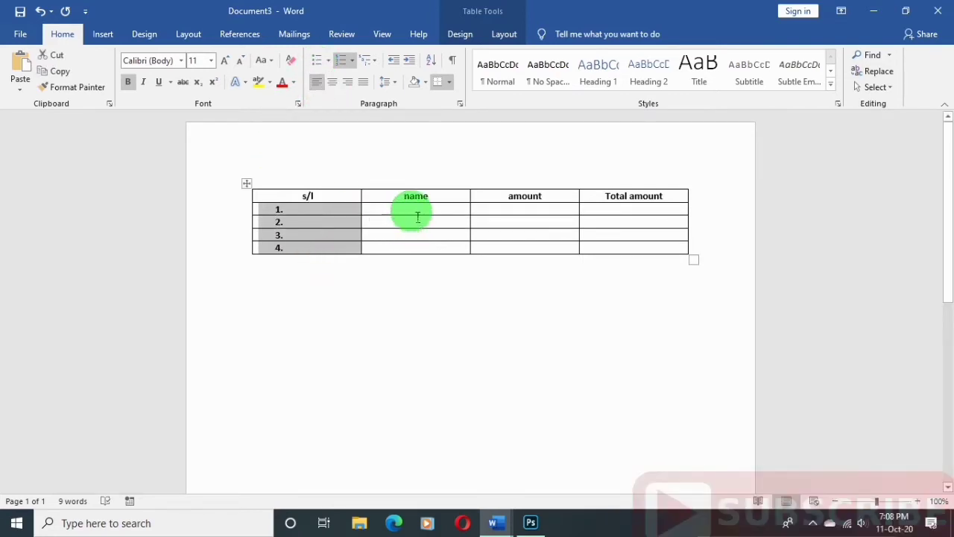
- Fill the four rows with people's names, amounts 100, 300, 500 and 700, and total amounts 300, 400, 500 and 1000
left_click(418, 216)
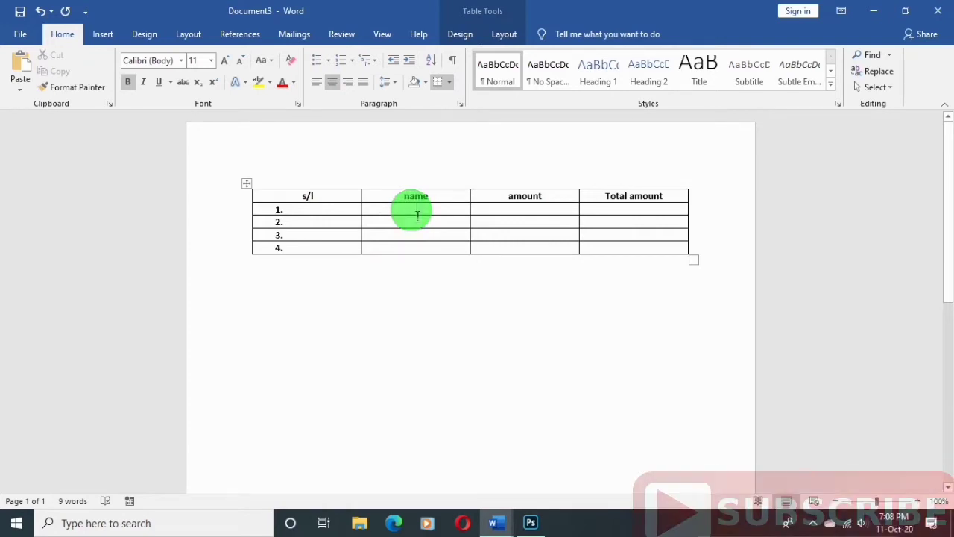
type("hasan")
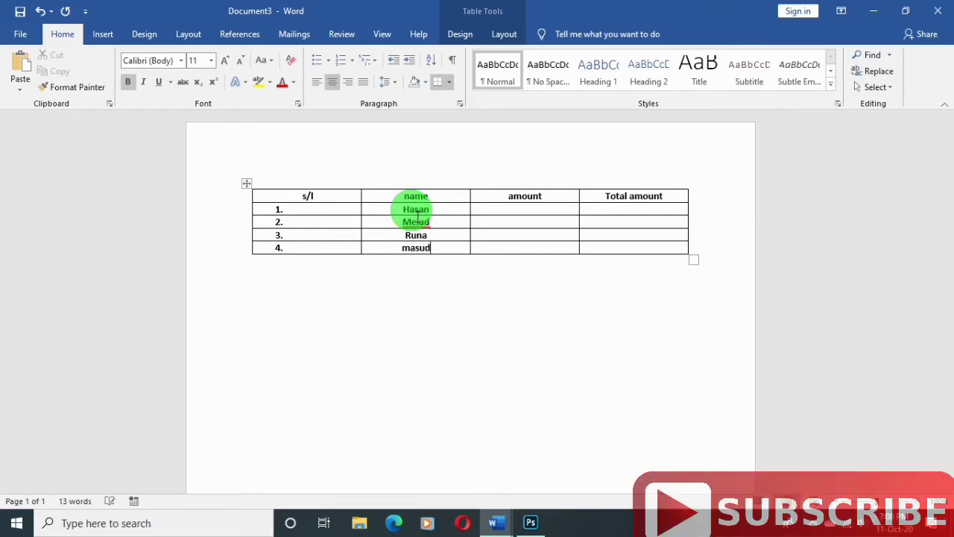
key("Down")
key("Up")
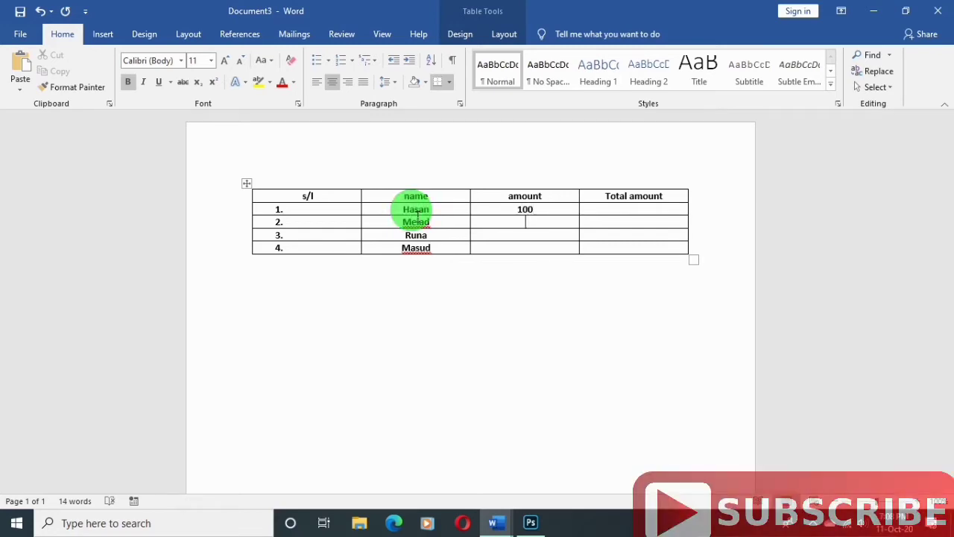
key("Down")
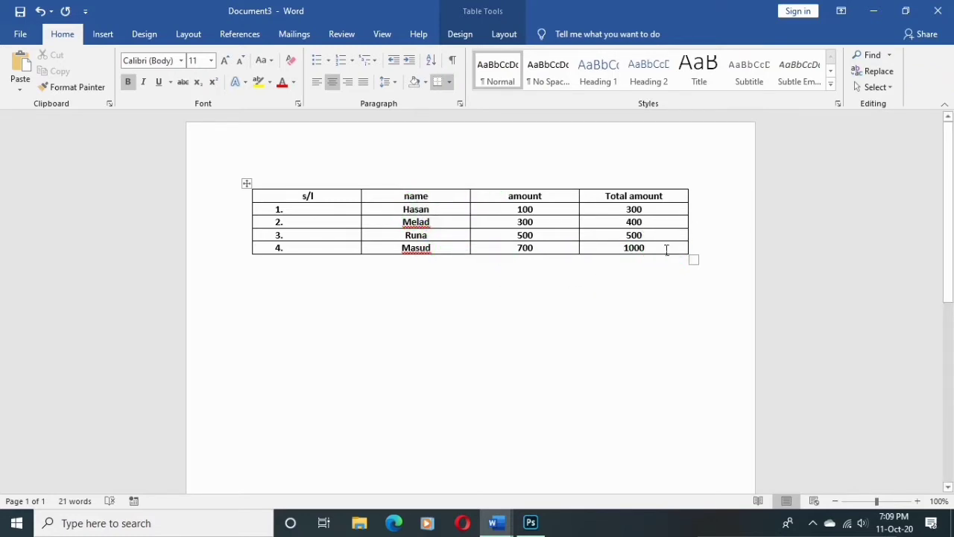
- Sort the table's four data rows by Column 1 in ascending order, leaving the header row out
left_click_drag(666, 248, 277, 209)
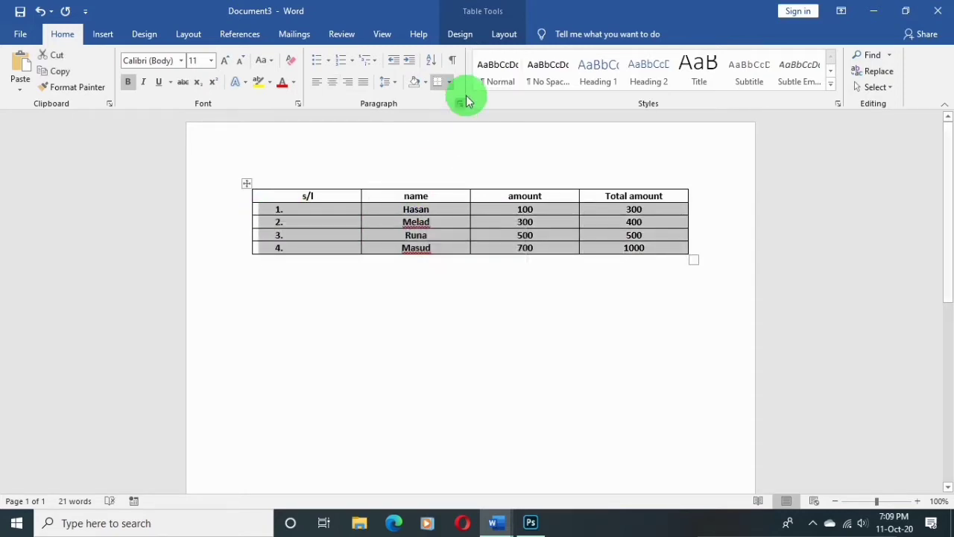
left_click(506, 35)
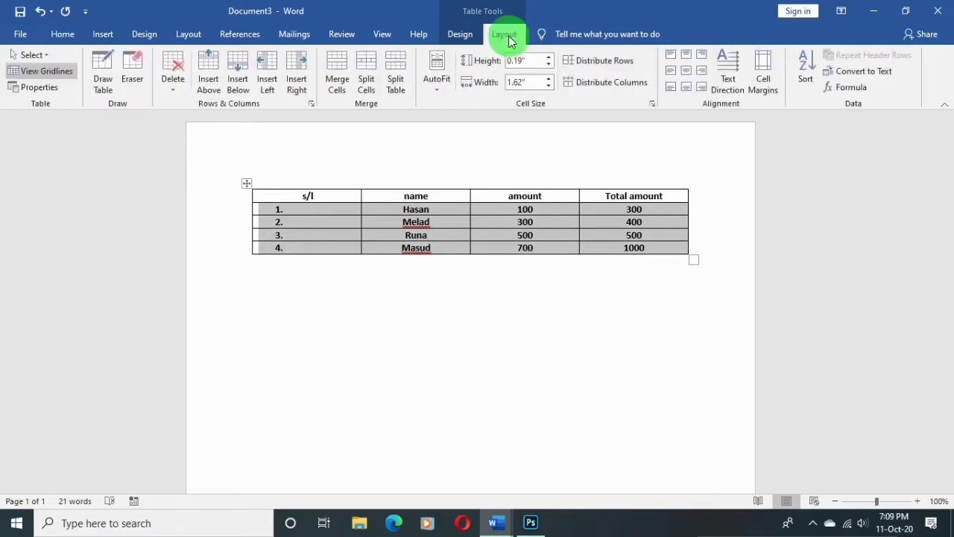
left_click(802, 75)
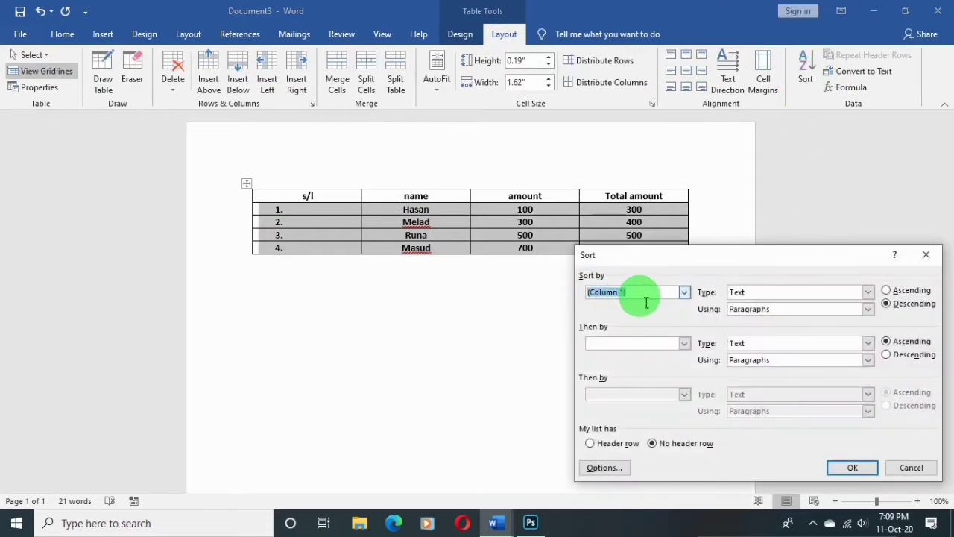
left_click(684, 293)
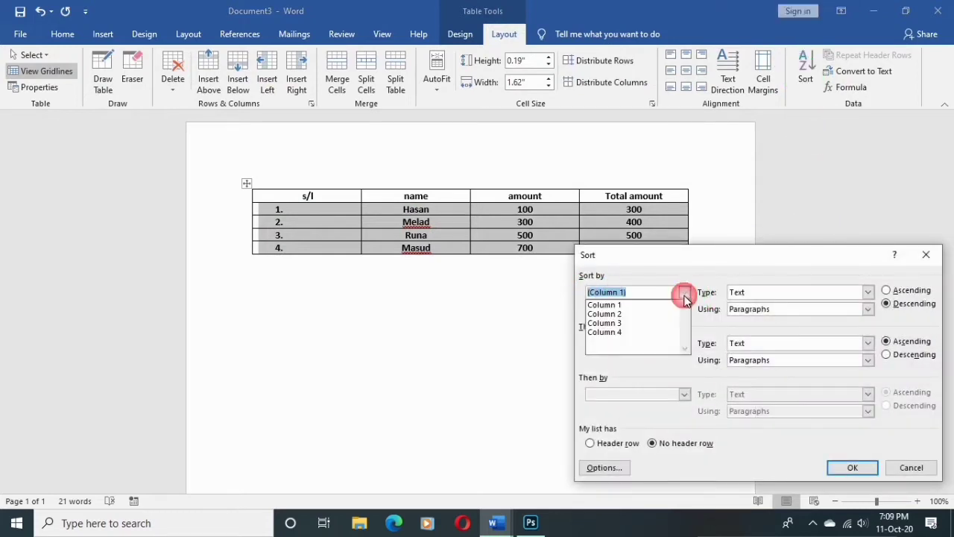
left_click(607, 305)
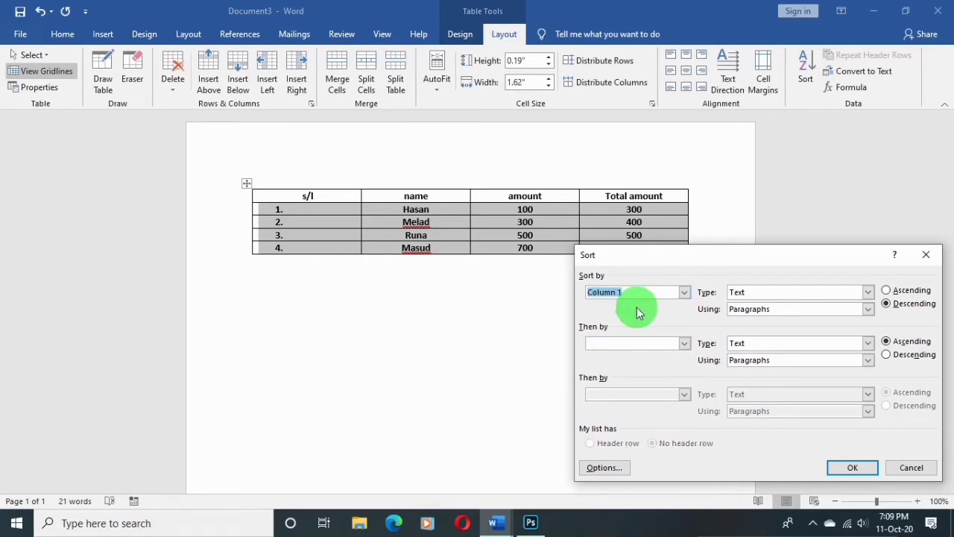
left_click(904, 291)
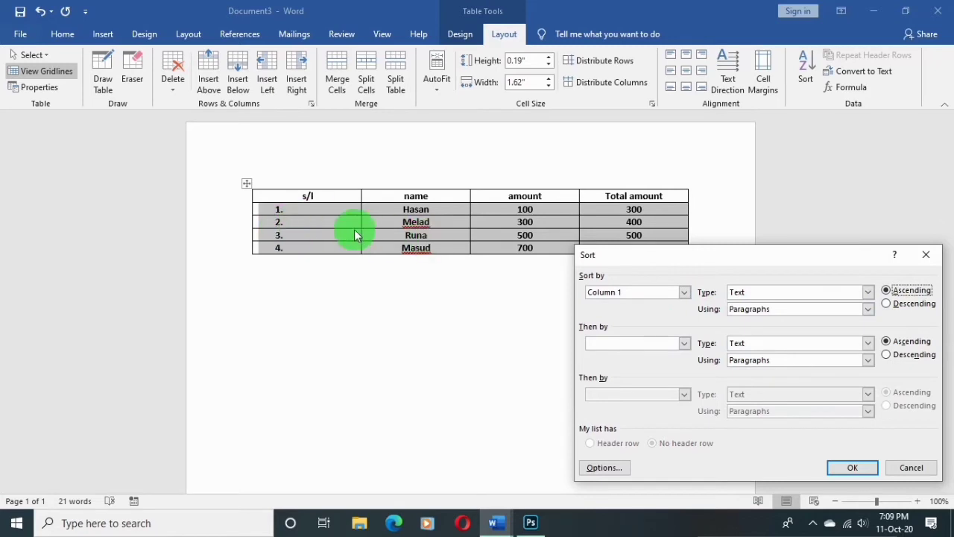
left_click(853, 467)
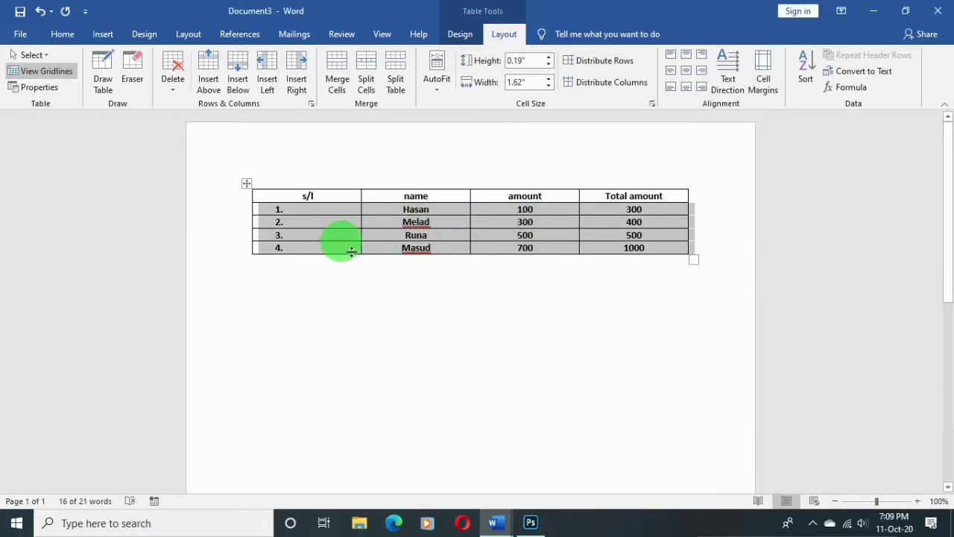
left_click(699, 275)
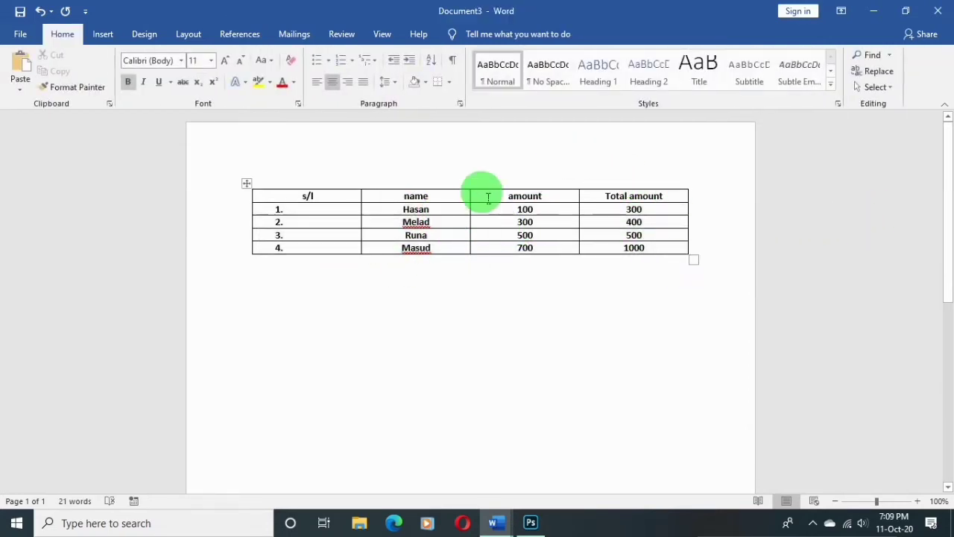
- Sort again by Column 1 in ascending order with only the numbered s/l cells selected
left_click_drag(323, 213, 336, 241)
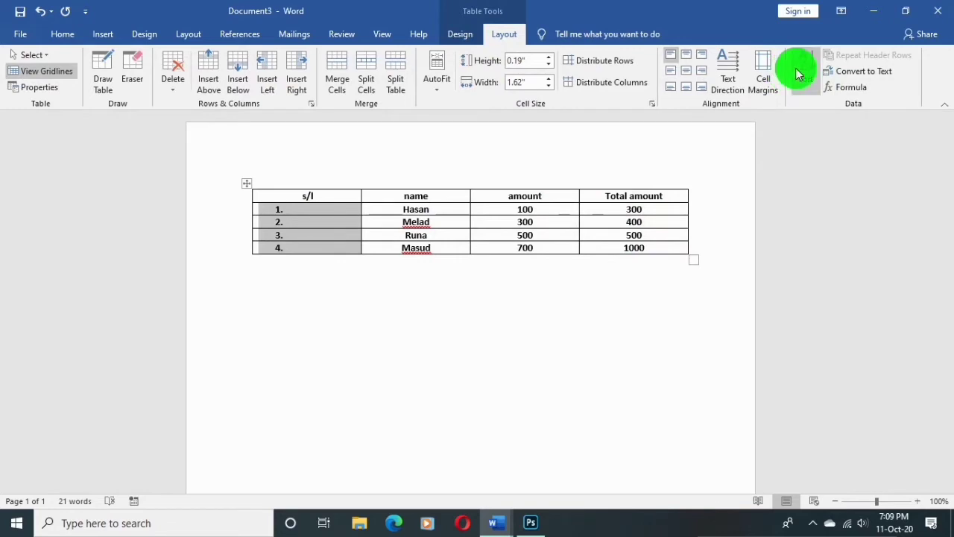
left_click(803, 74)
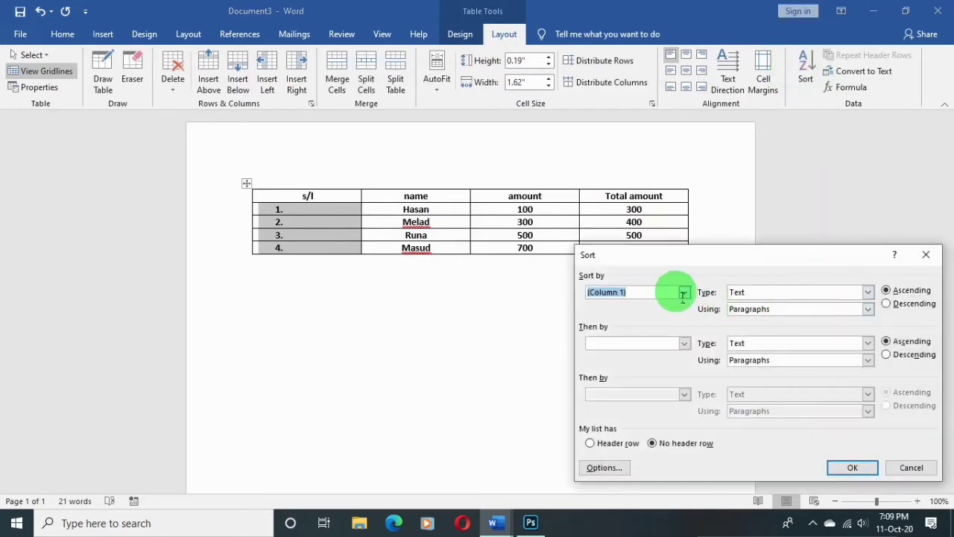
left_click(684, 292)
left_click(637, 306)
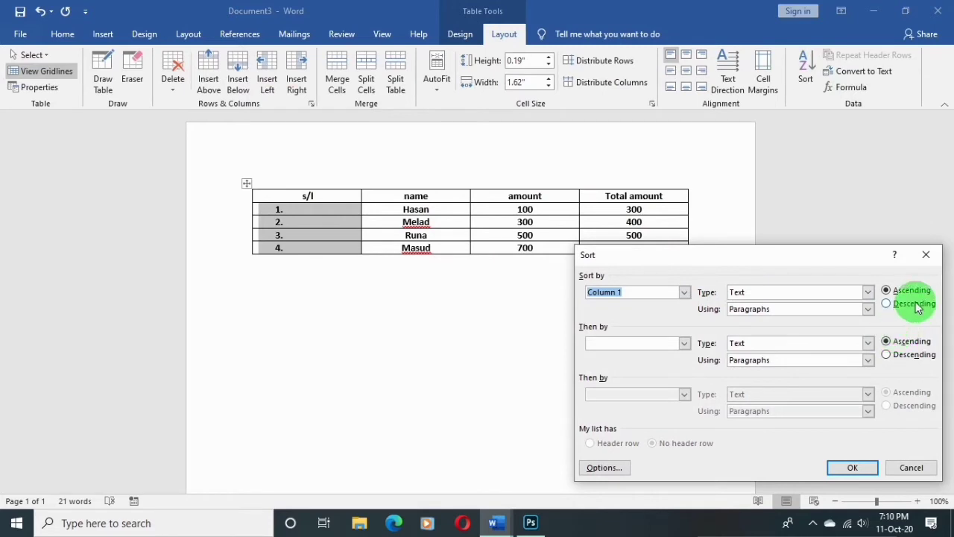
left_click(853, 468)
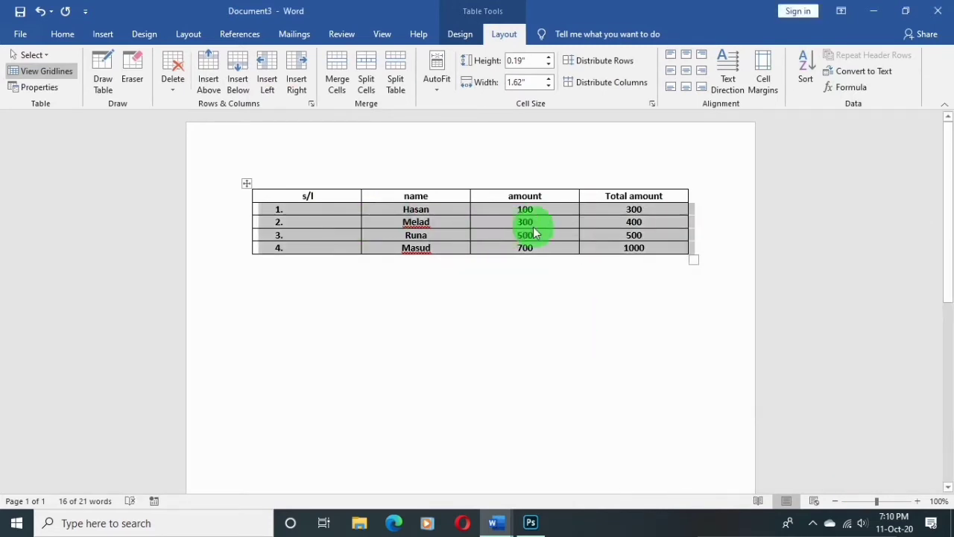
- Repeat the ascending Column 1 sort with all cells of the four data rows selected
left_click_drag(671, 213, 312, 251)
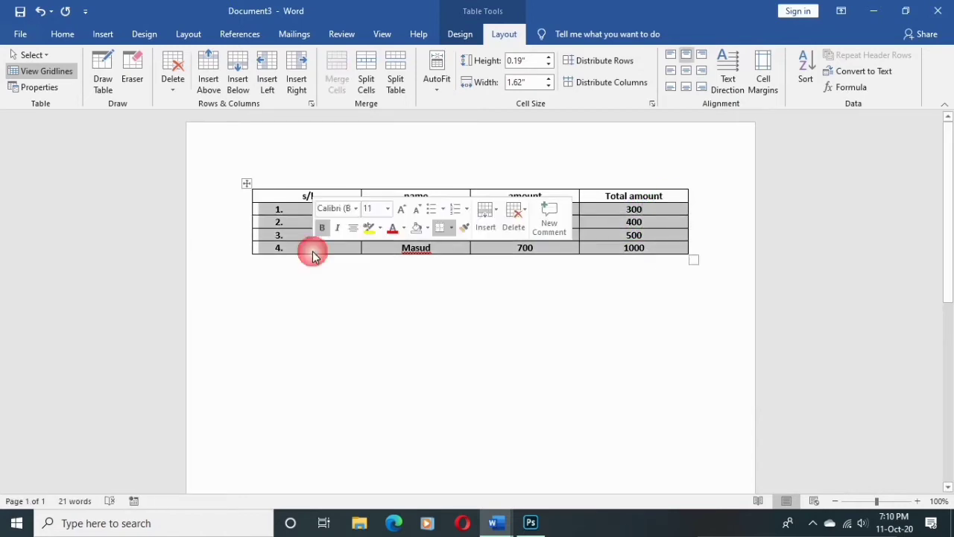
left_click(807, 71)
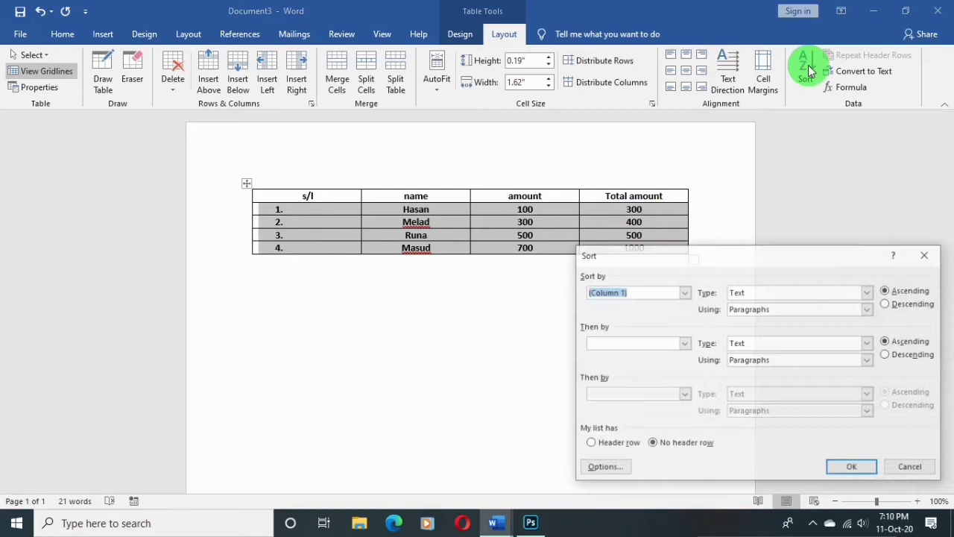
left_click(684, 292)
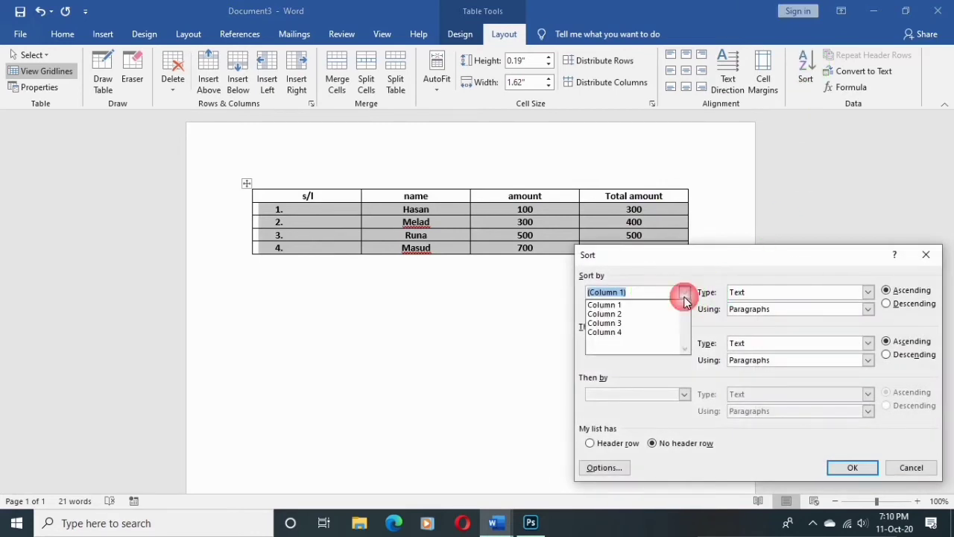
left_click(620, 303)
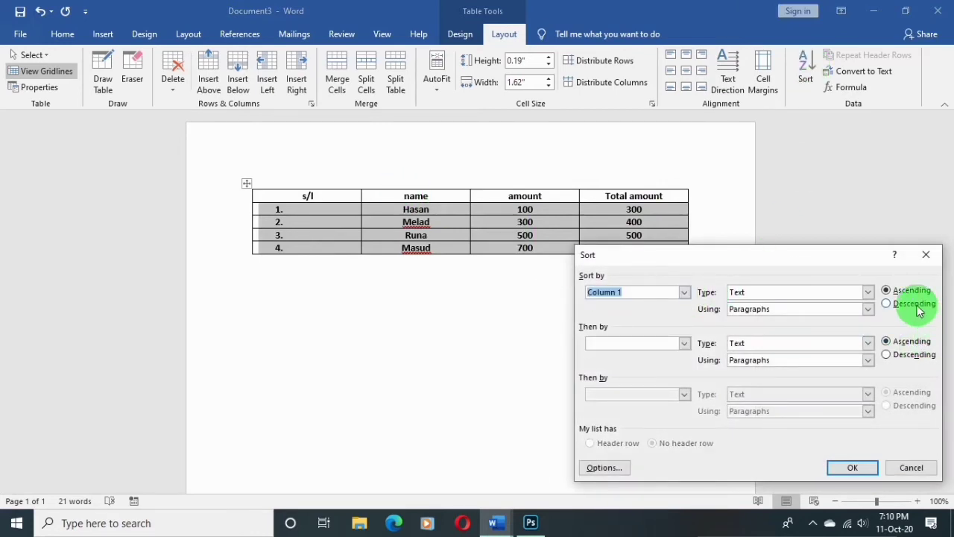
left_click(832, 469)
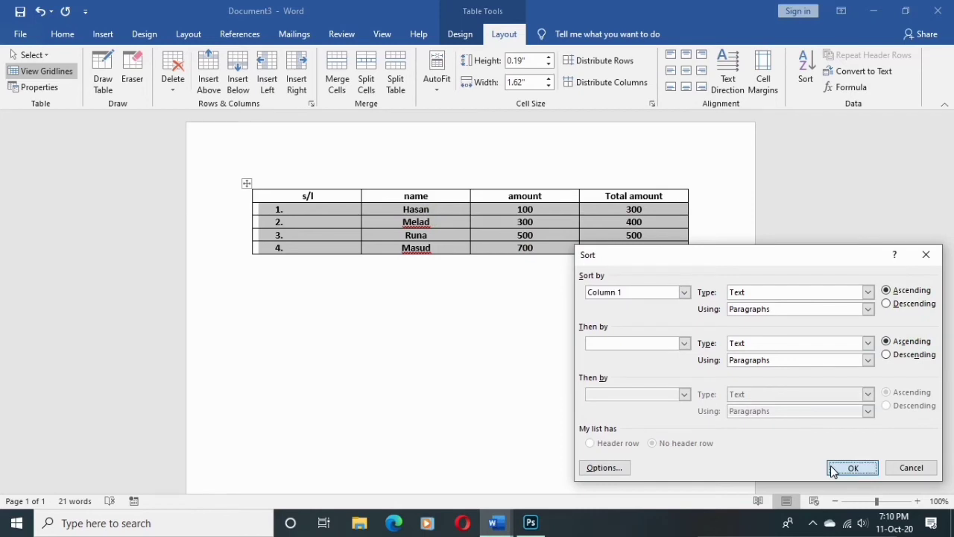
- Sort the four selected data rows by Column 2 as text in ascending order
left_click(800, 80)
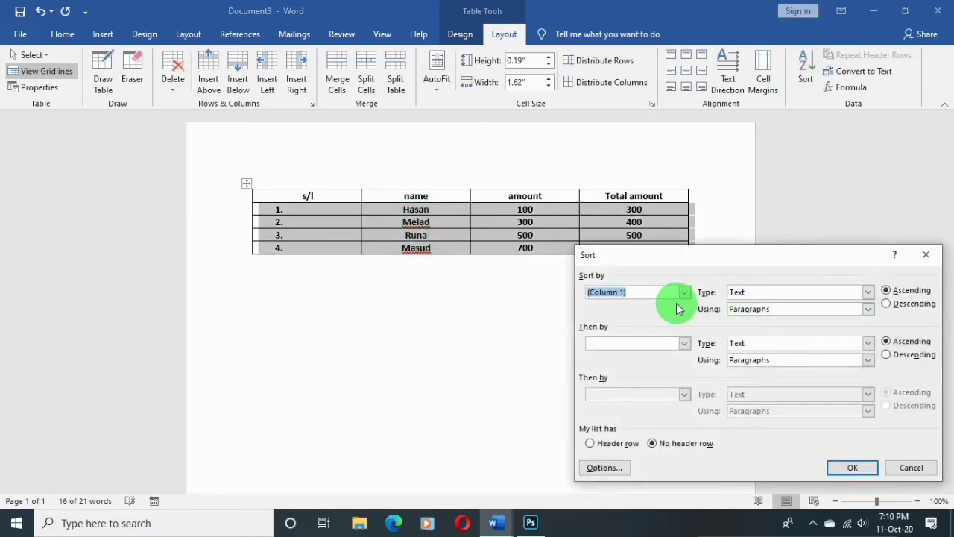
left_click(684, 292)
left_click(618, 314)
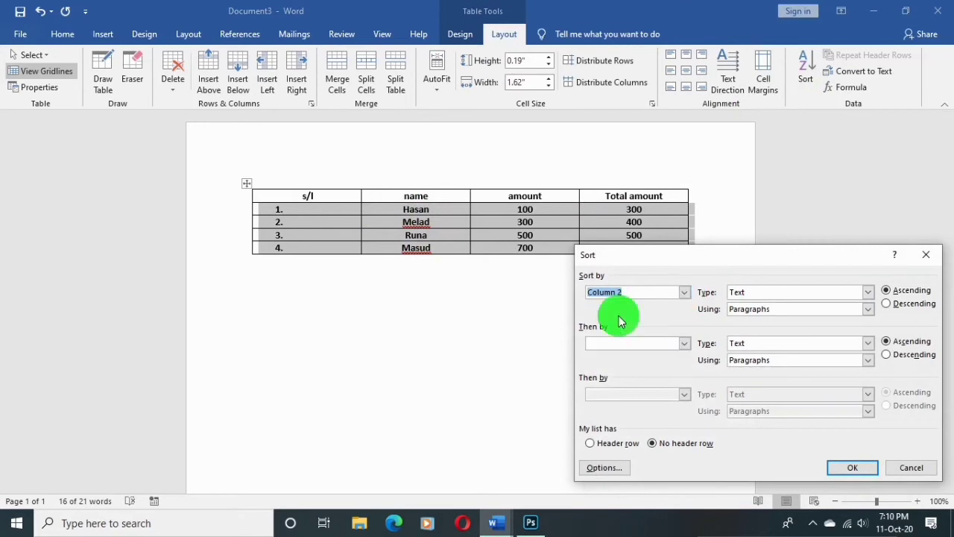
left_click(852, 467)
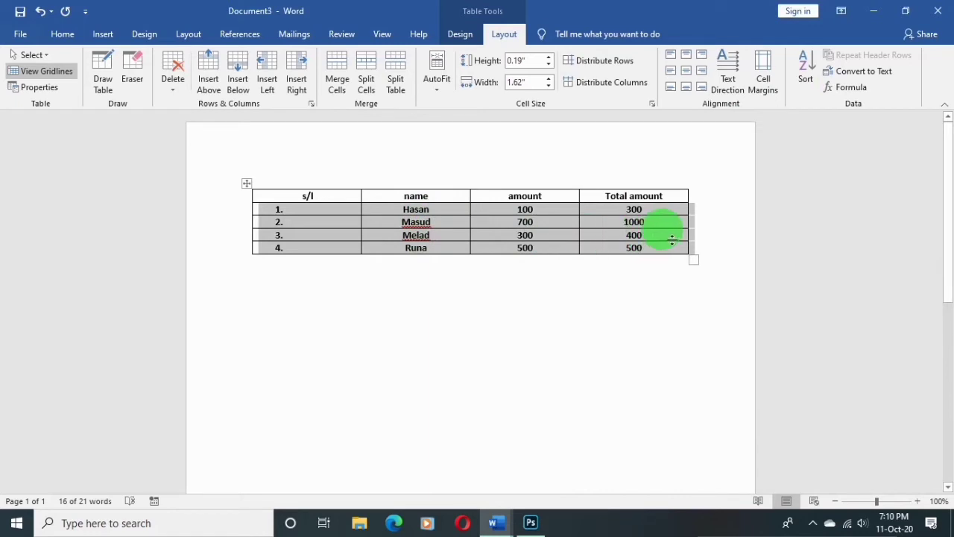
- Sort the four data rows by Column 3 as numbers in ascending order
left_click(805, 71)
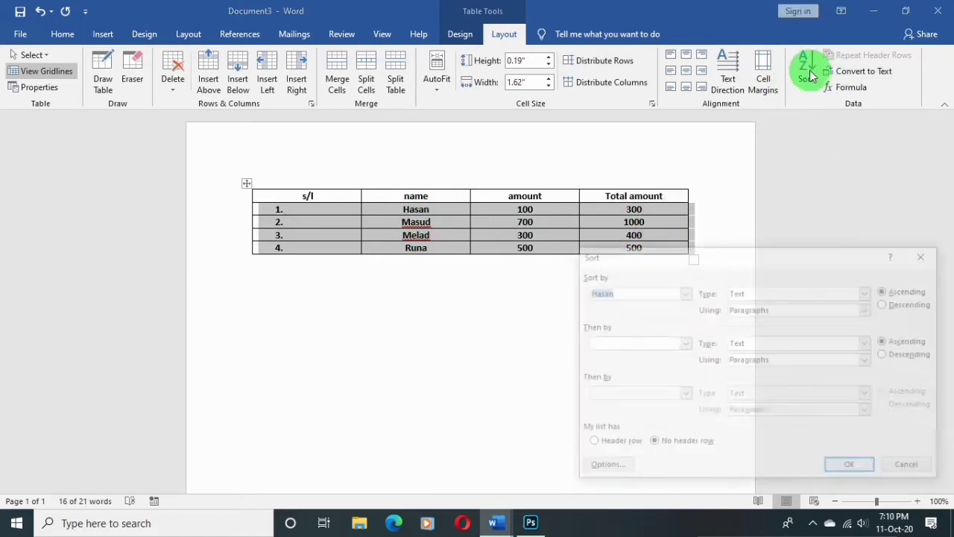
left_click(684, 292)
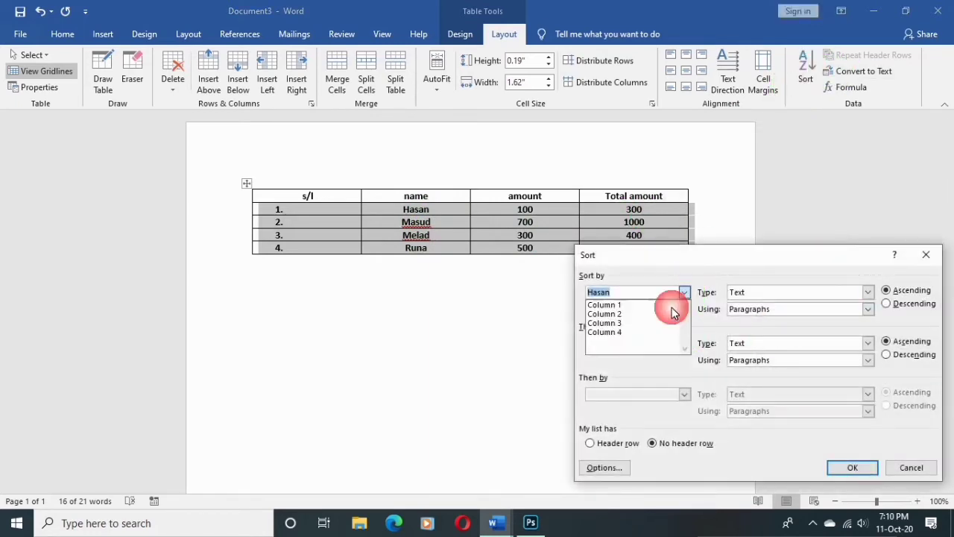
left_click(626, 323)
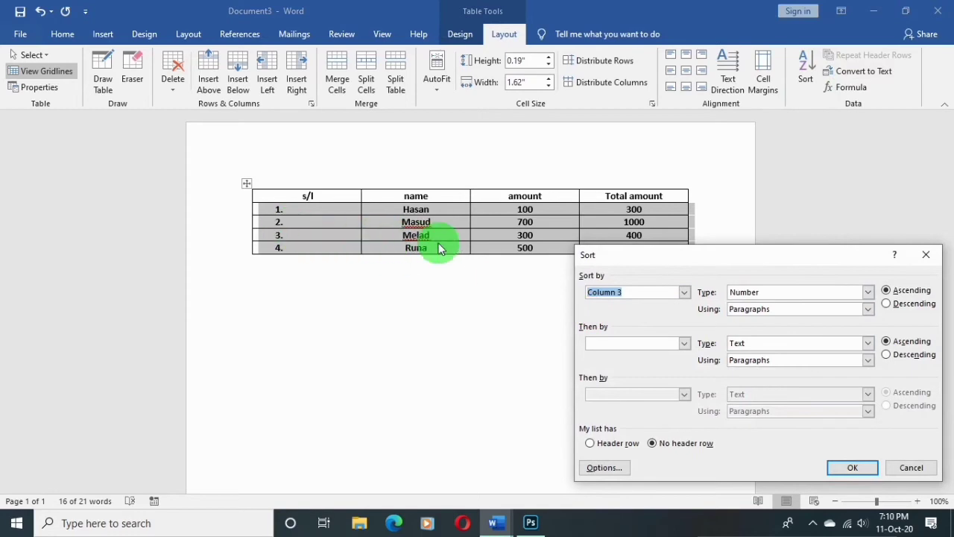
left_click_drag(749, 259, 721, 291)
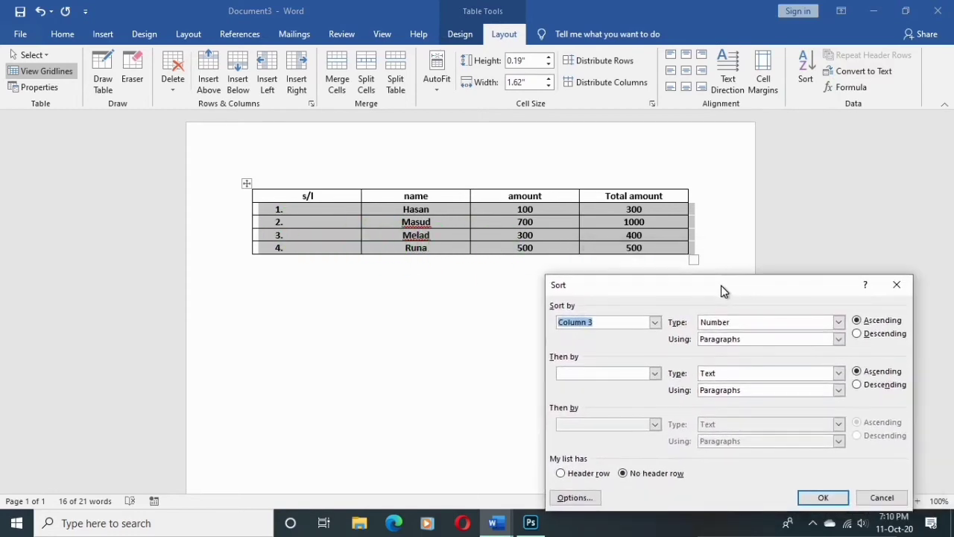
left_click(806, 492)
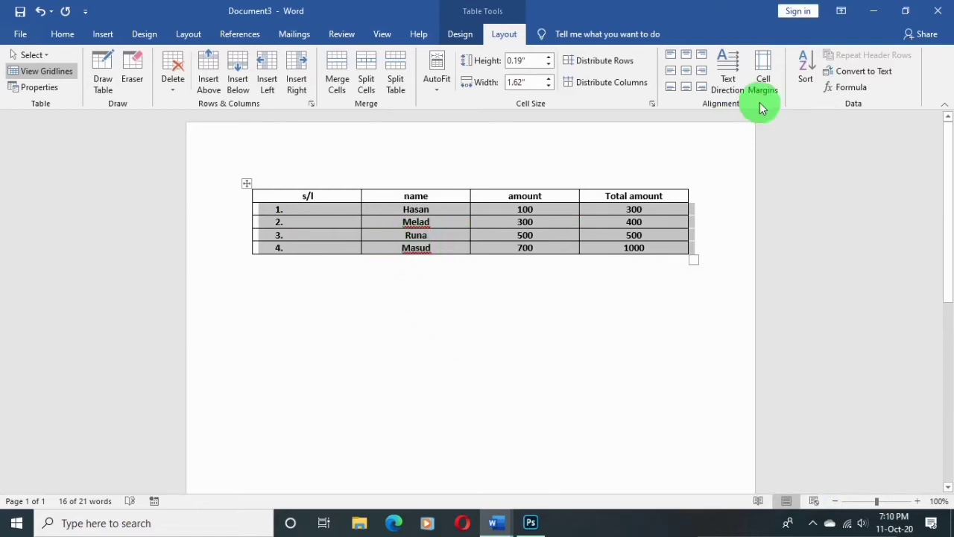
- Sort the four data rows by Column 4 as numbers in ascending order
left_click(808, 77)
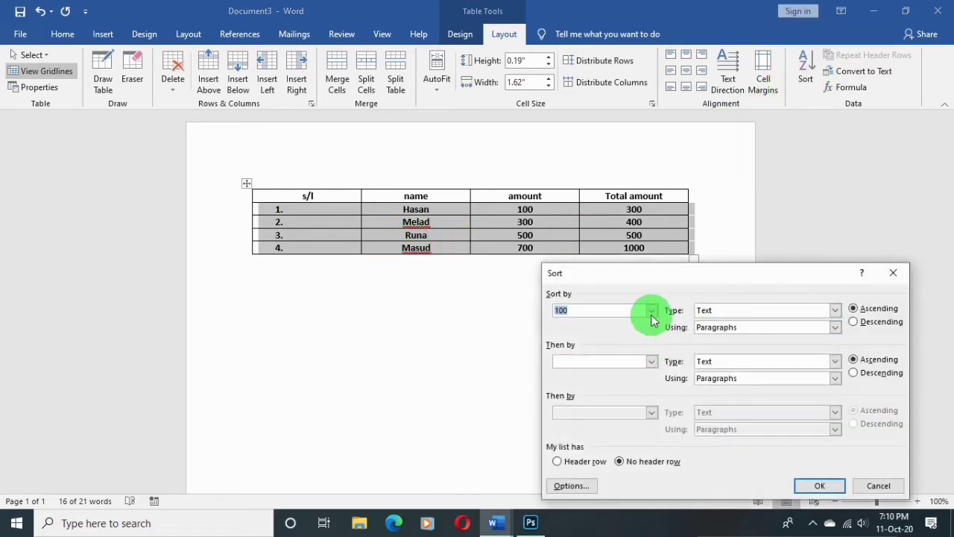
left_click(650, 312)
left_click(581, 350)
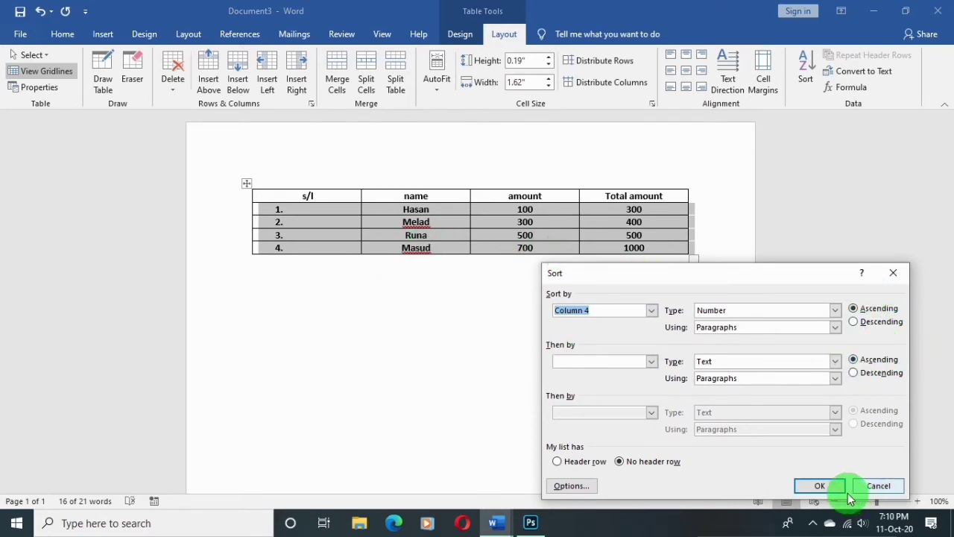
left_click(826, 486)
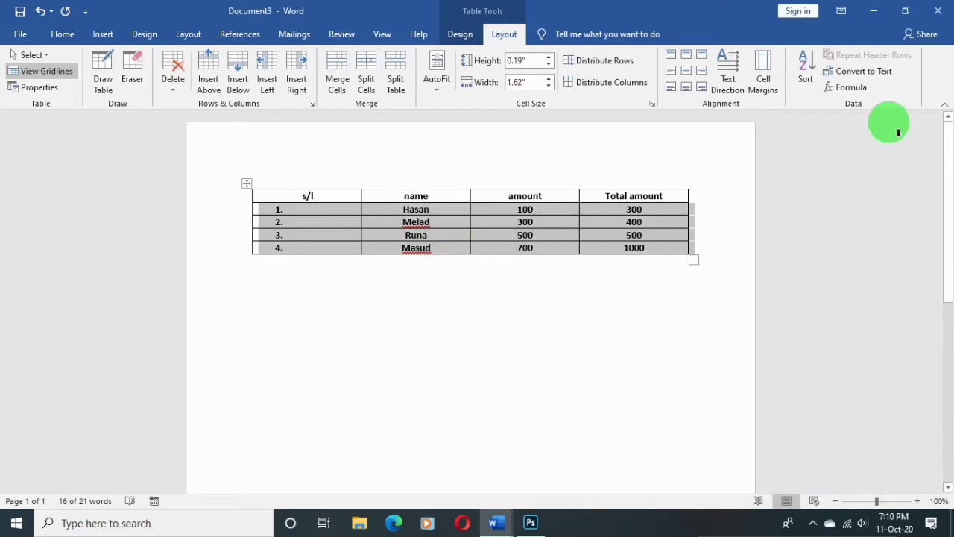
- Sort the four data rows by Column 2 as text in descending order
left_click(810, 73)
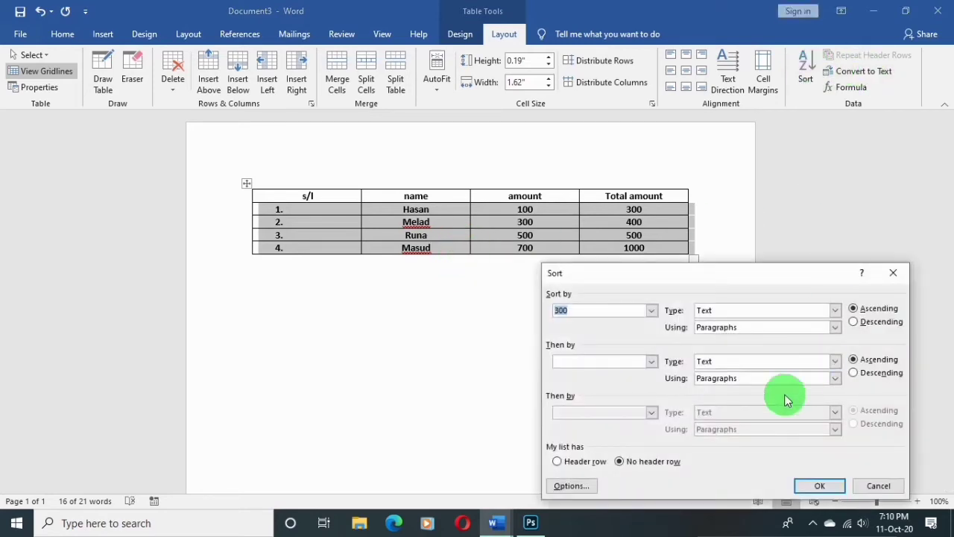
left_click(652, 310)
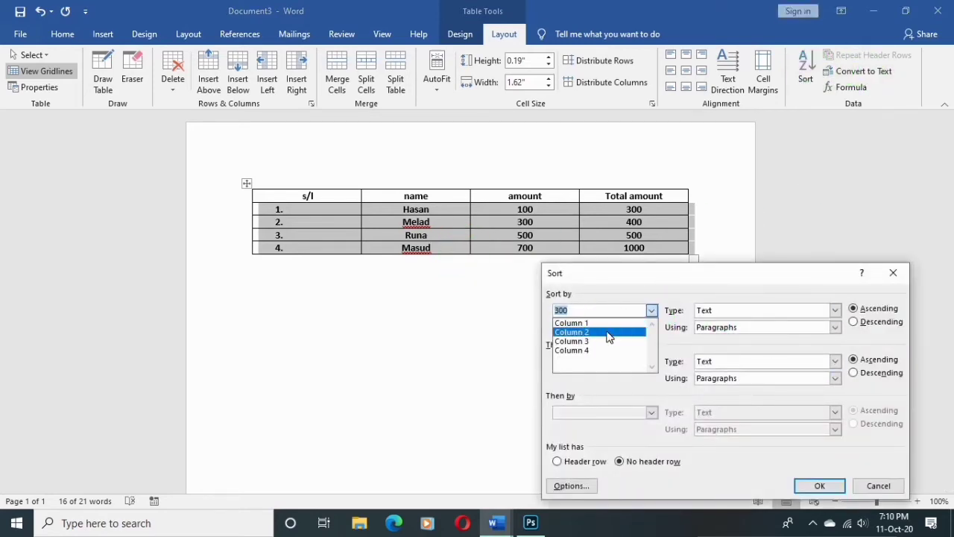
left_click(590, 331)
left_click(879, 322)
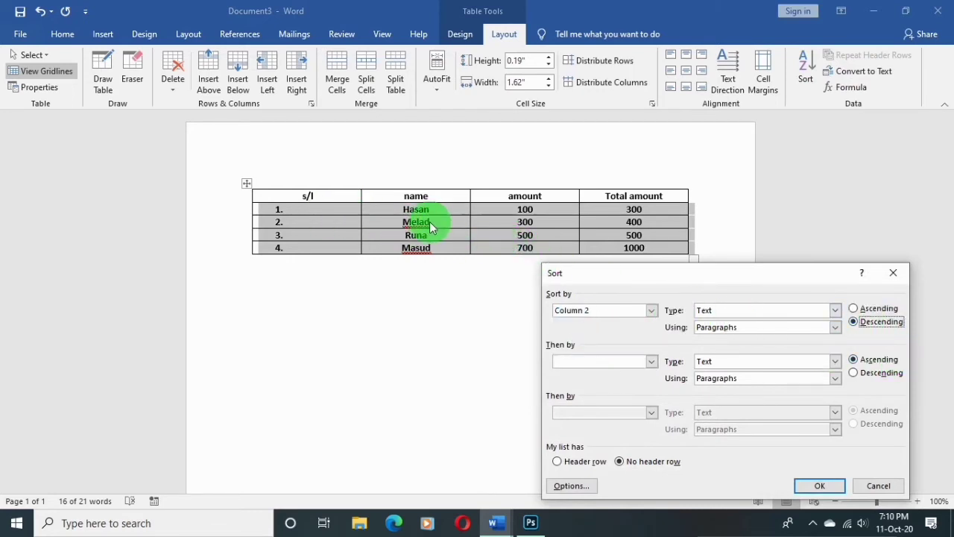
left_click(828, 486)
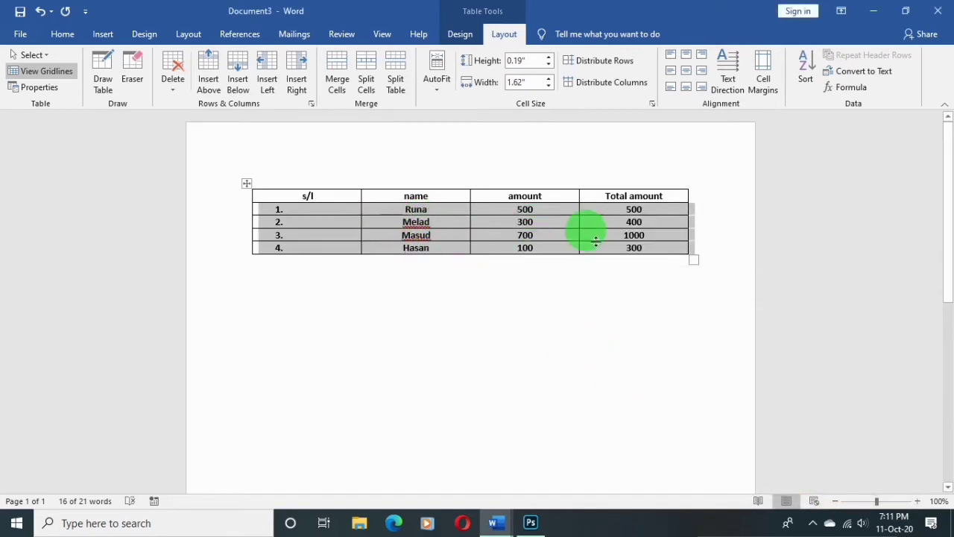
- Sort the four data rows by Column 3 as numbers in descending order
left_click(808, 82)
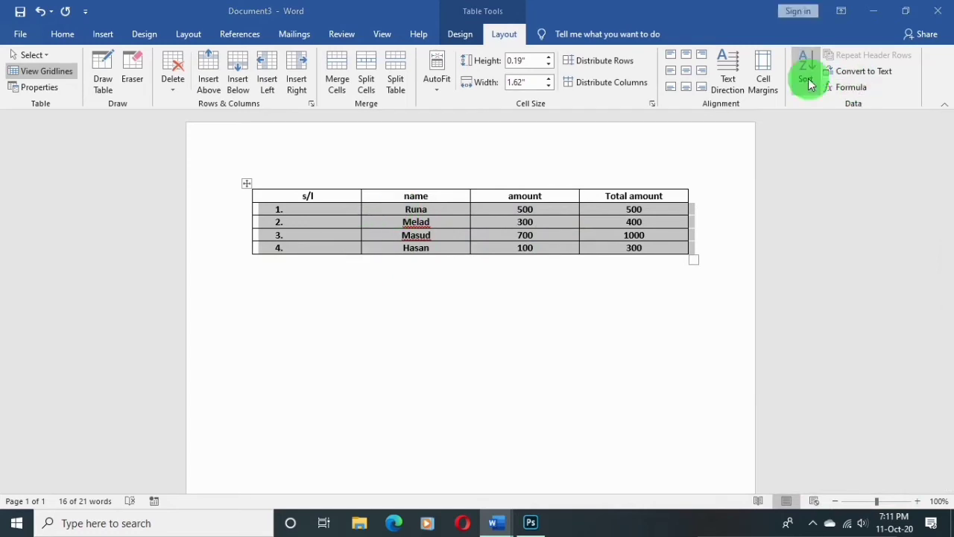
left_click(650, 311)
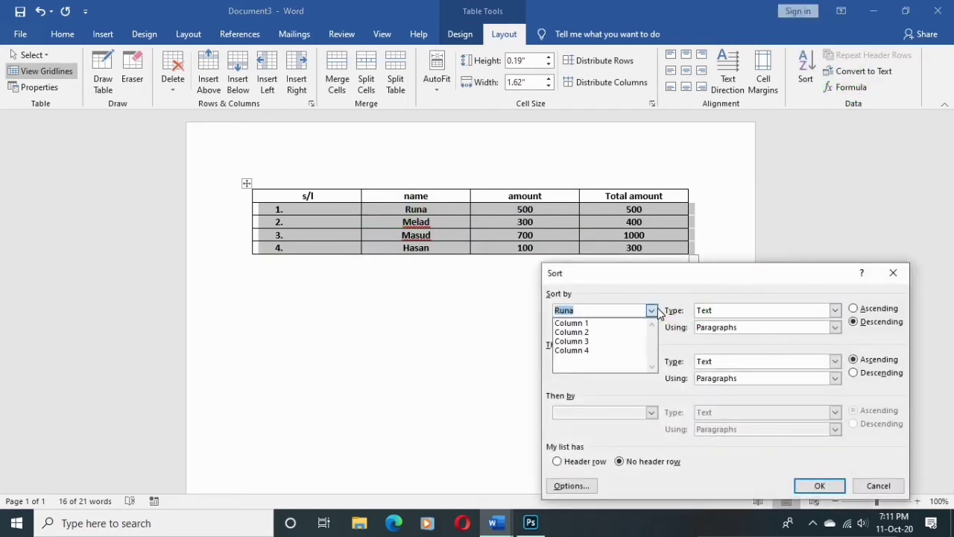
left_click(574, 340)
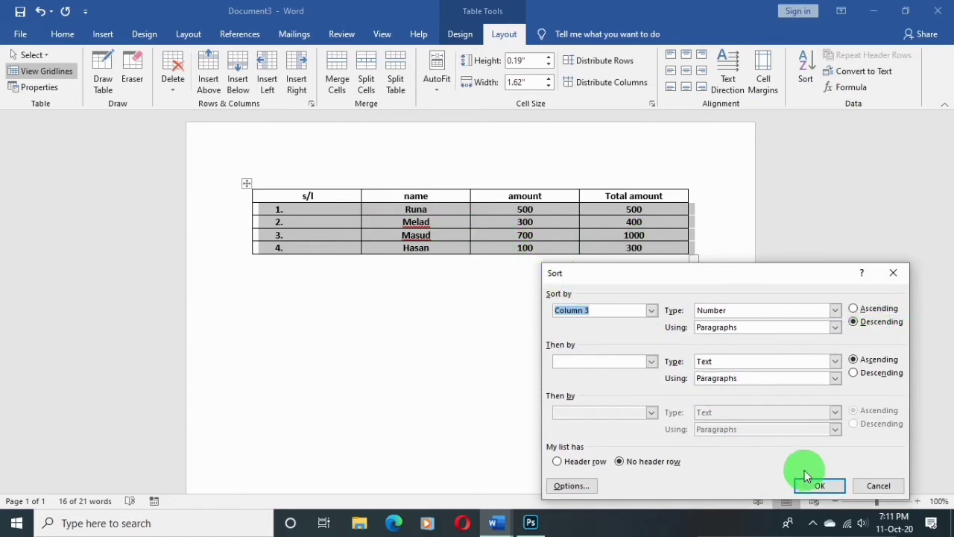
left_click(821, 486)
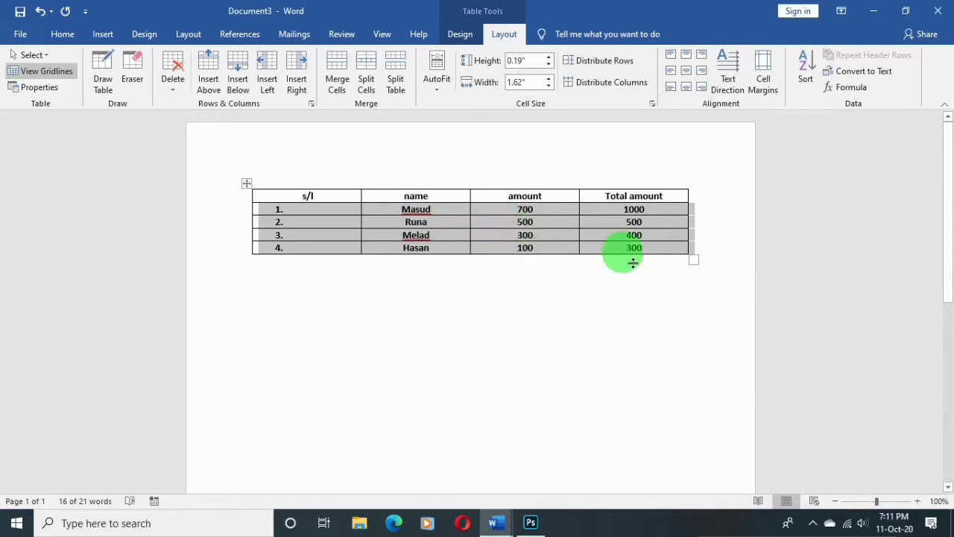
- Add four empty numbered rows, 5 to 8, at the end of the table
left_click(657, 252)
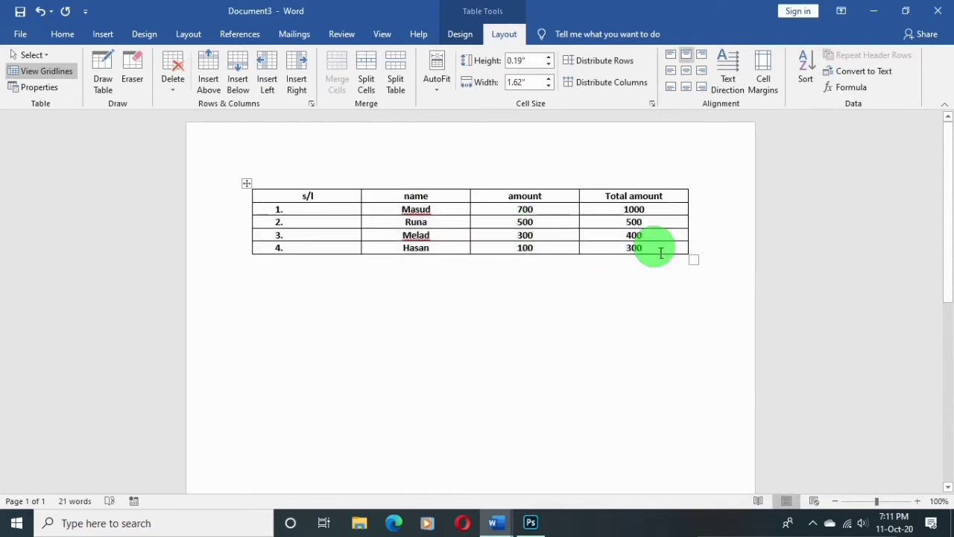
key("Tab")
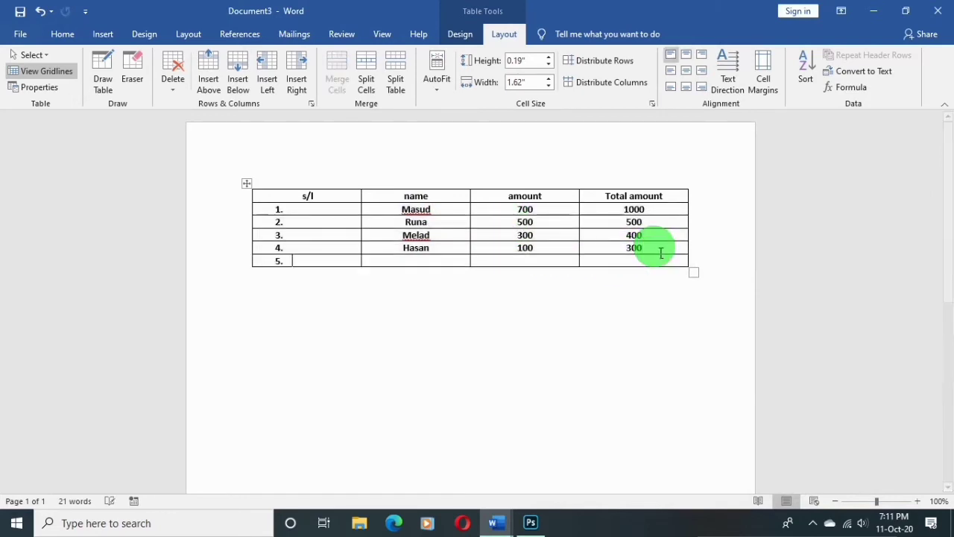
key("Tab")
key("Tab")
key("Tab")
key("Tab")
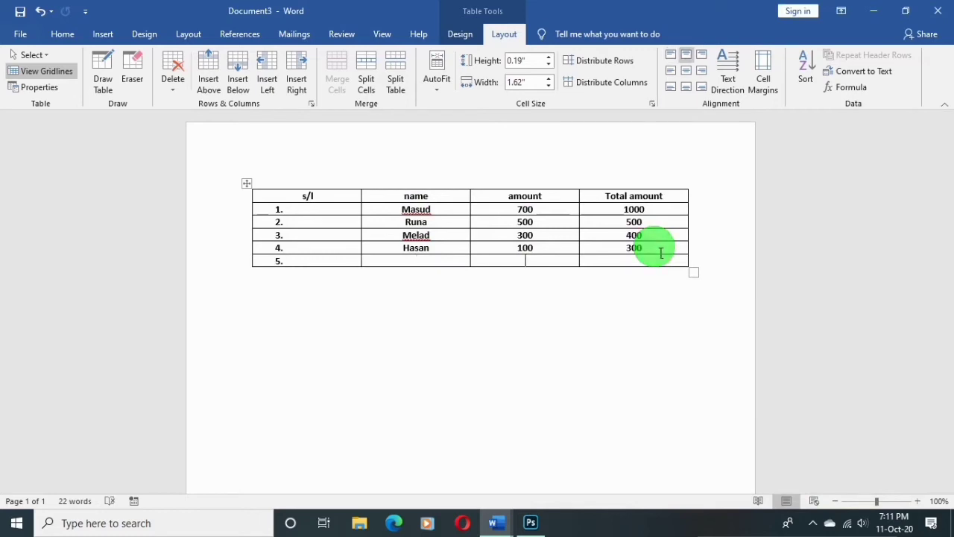
key("Tab")
key("Tab")
key("Tab")
key("Tab")
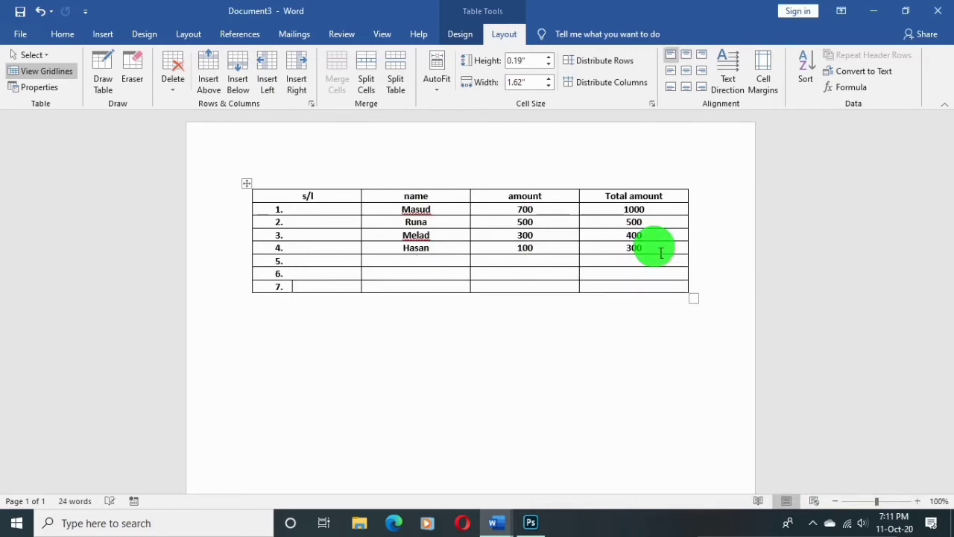
key("Tab")
key("Tab")
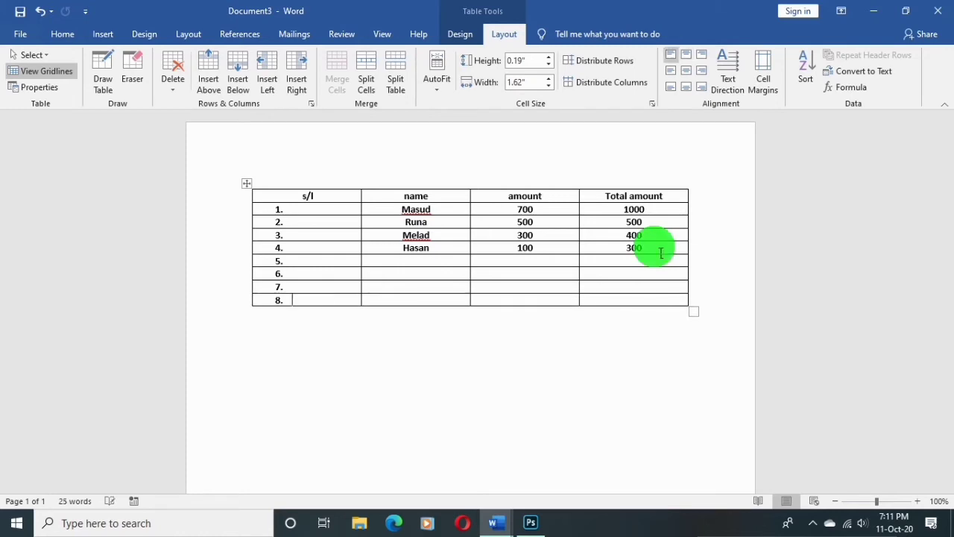
- Fill rows 5 to 8 with names 9, 11, 15, 18, amounts 1700, 1800, 2000, 2500 and totals 16000, 15000, 20000, 22000
key("Tab")
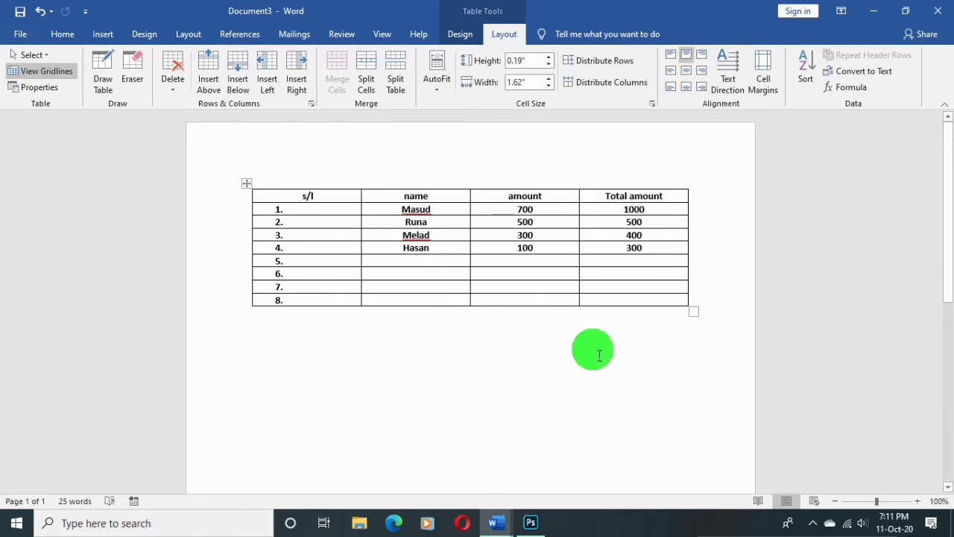
type("9")
key("Down")
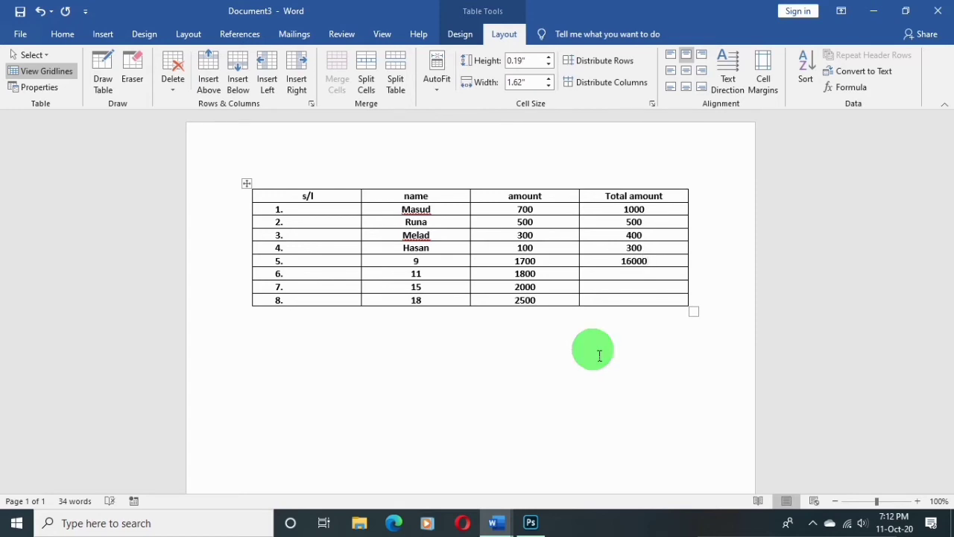
type("5000")
key("Down")
type("20000")
key("Down")
type("220")
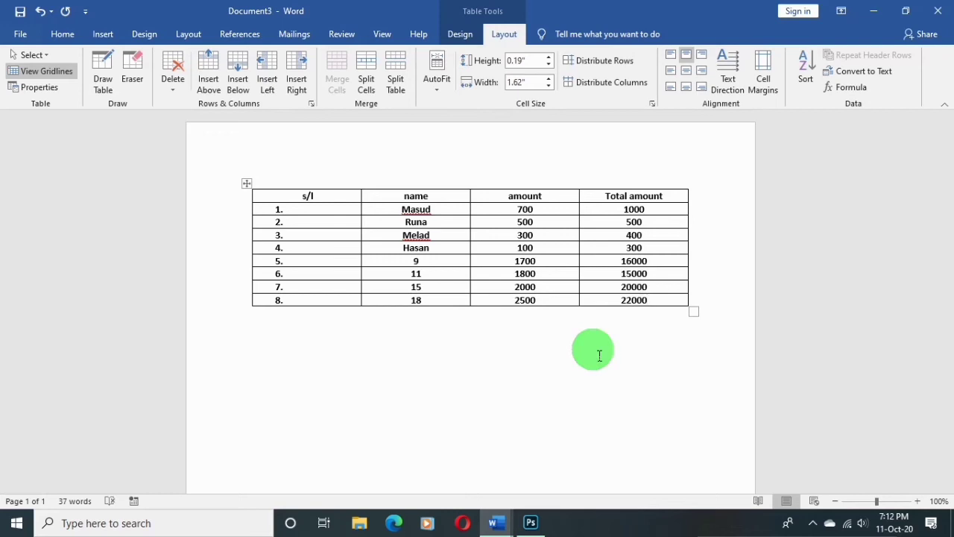
- Sort the whole table by Total amount as numbers in ascending order, keeping the header row
left_click(797, 71)
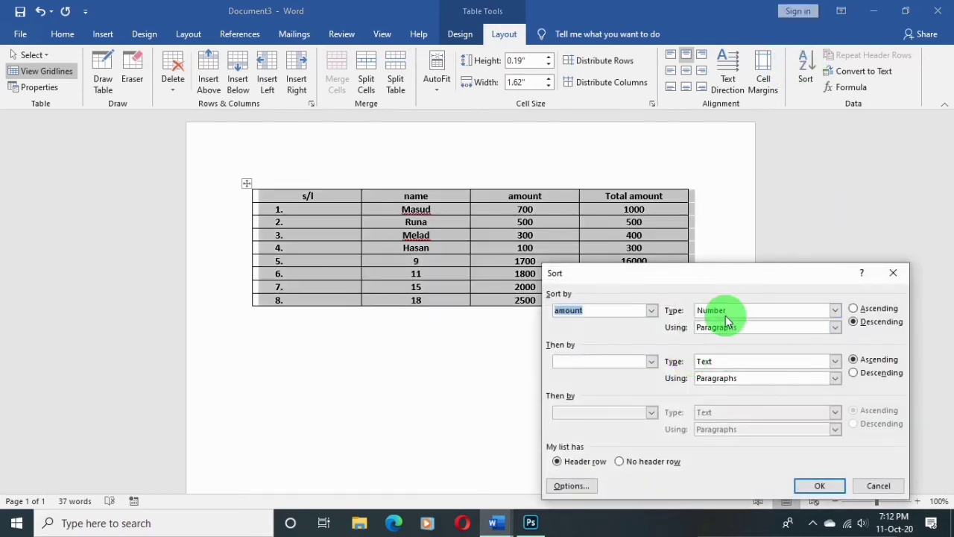
left_click(651, 310)
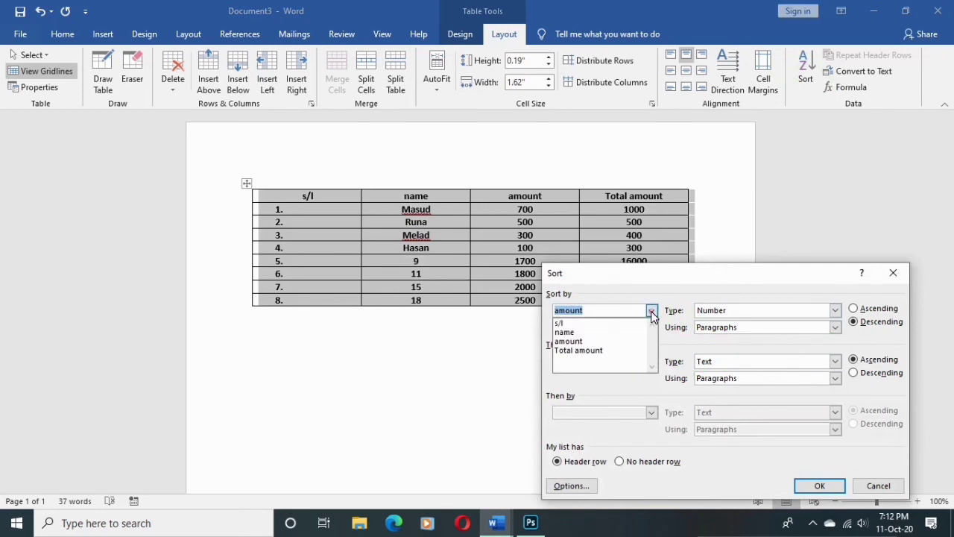
left_click(594, 350)
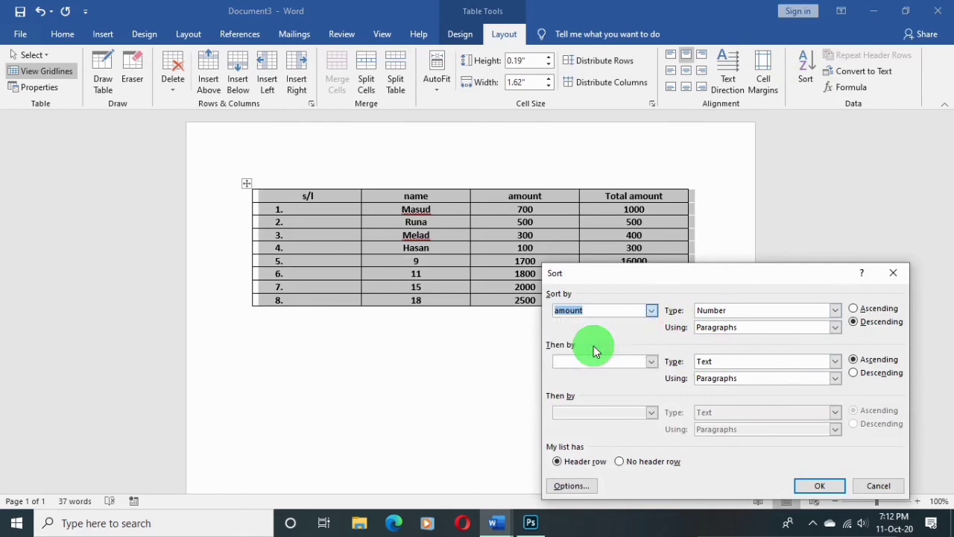
left_click(878, 309)
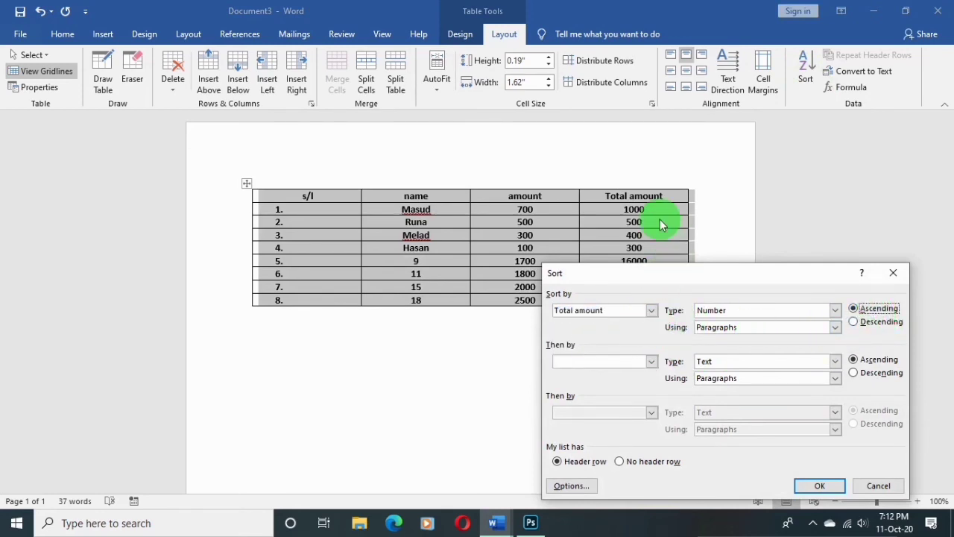
left_click(814, 486)
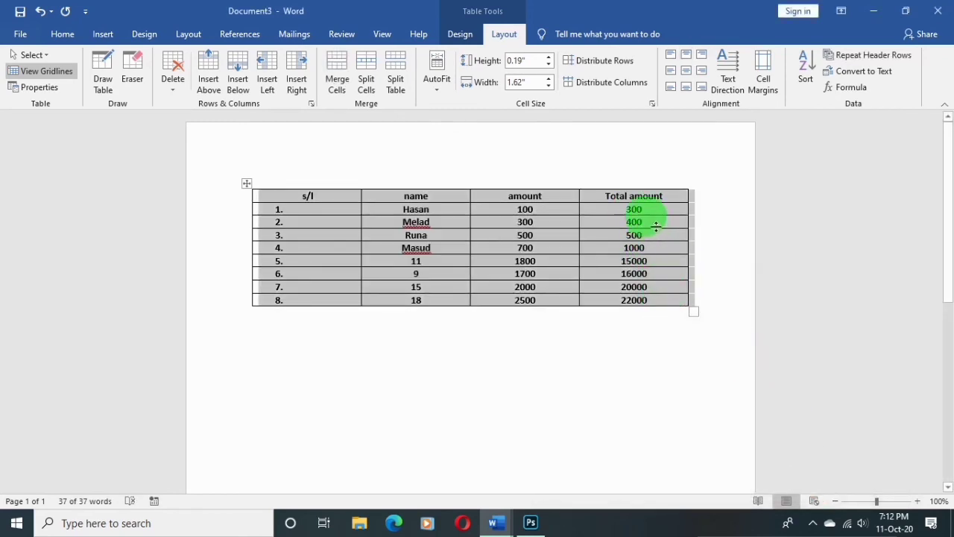
- Sort the whole table by Total amount as numbers in descending order, keeping the header row
left_click(805, 78)
left_click(651, 310)
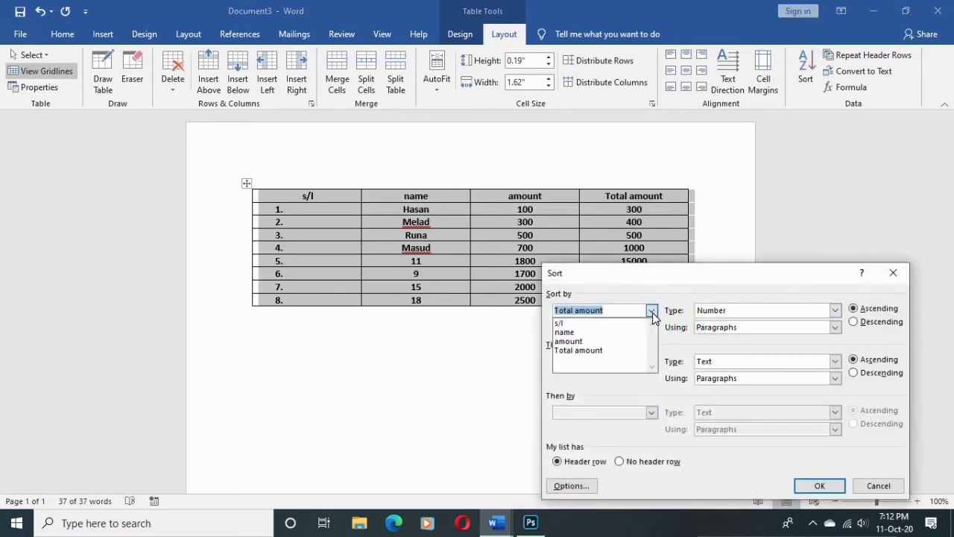
left_click(577, 351)
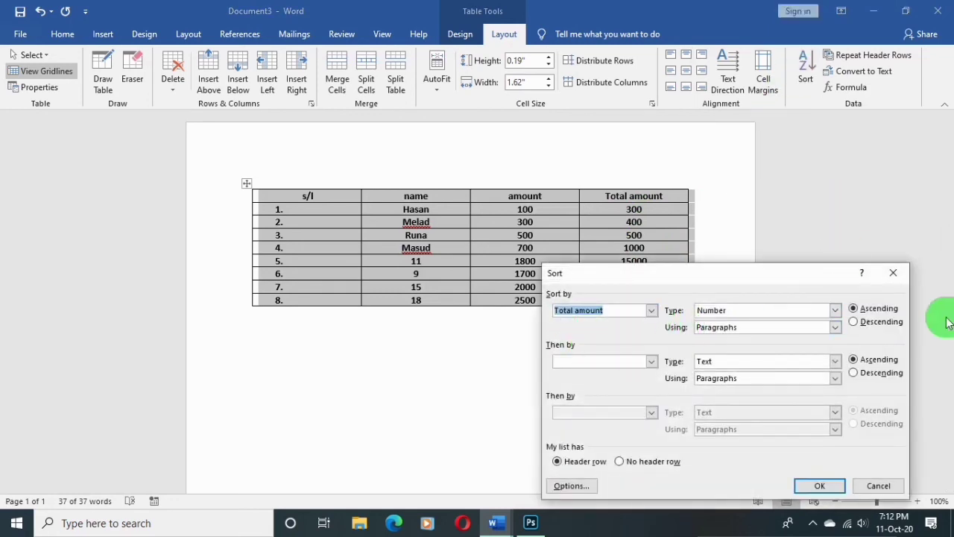
left_click_drag(774, 277, 633, 325)
left_click(841, 389)
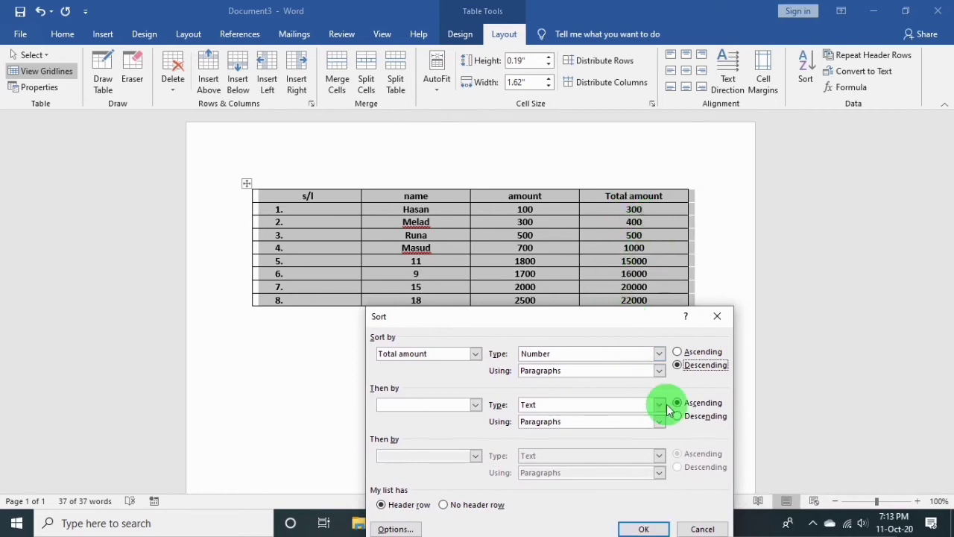
left_click(657, 530)
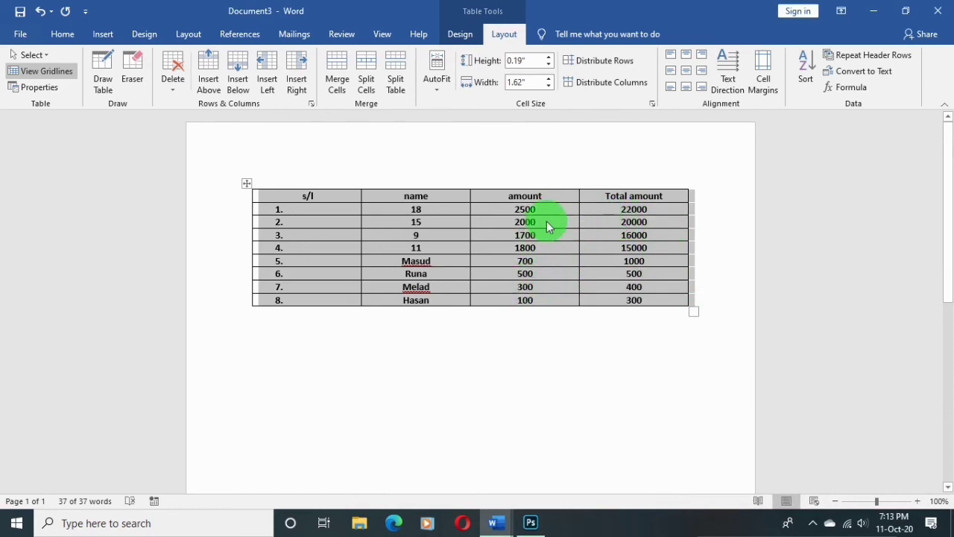
- Sort the whole table by Total amount as numbers in ascending order, keeping the header row, and deselect the table
left_click(803, 75)
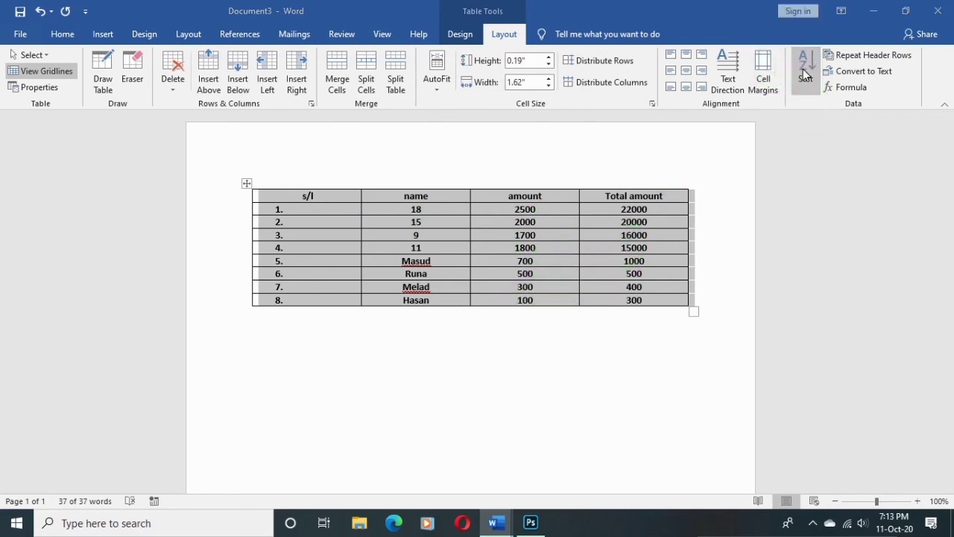
left_click(674, 308)
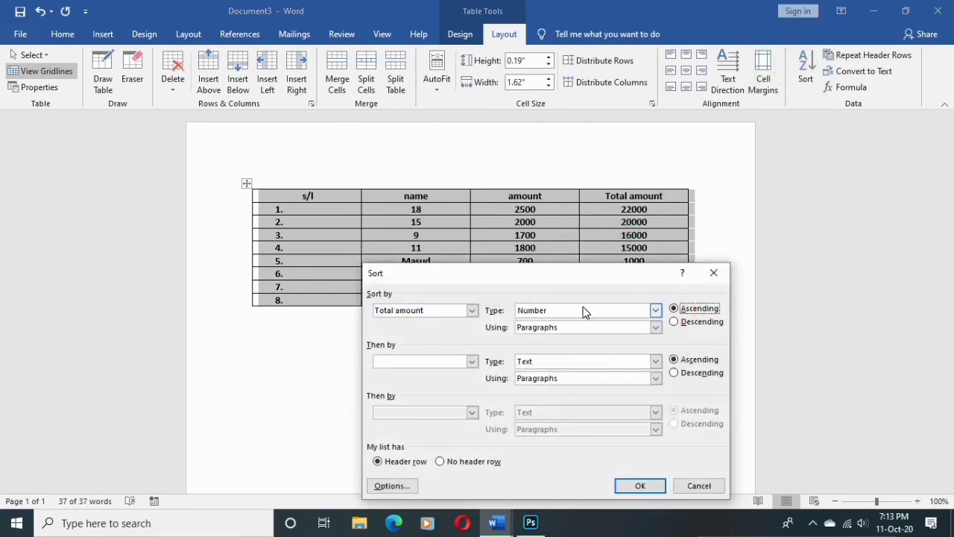
left_click(471, 311)
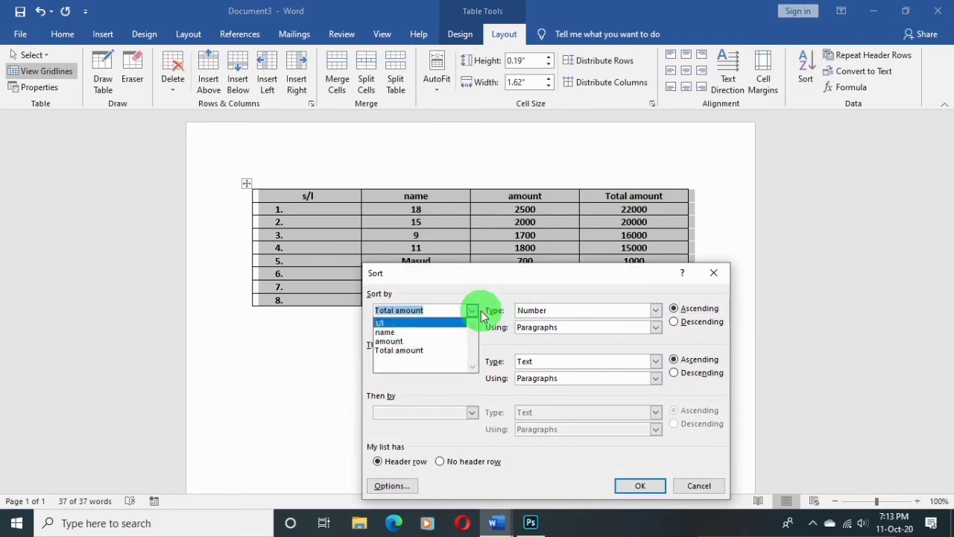
left_click(471, 313)
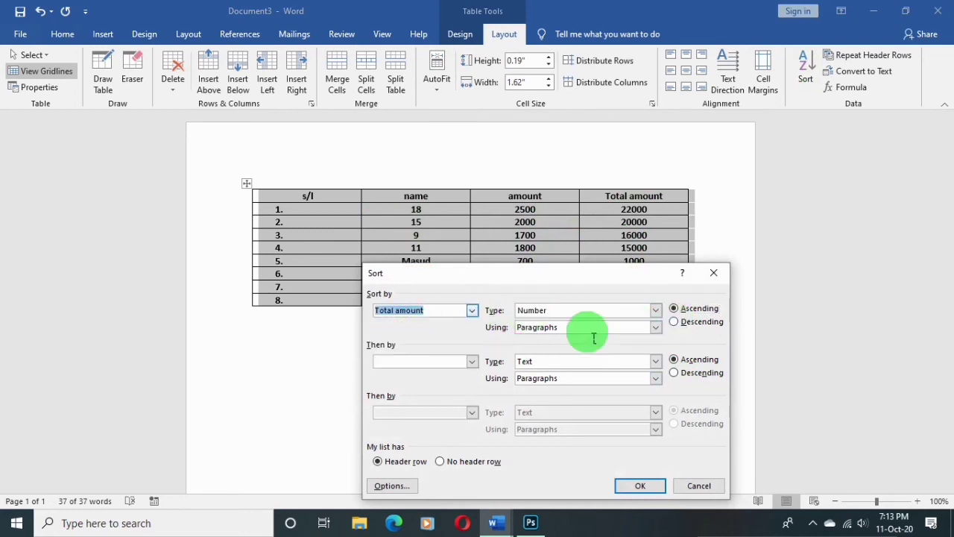
left_click(639, 486)
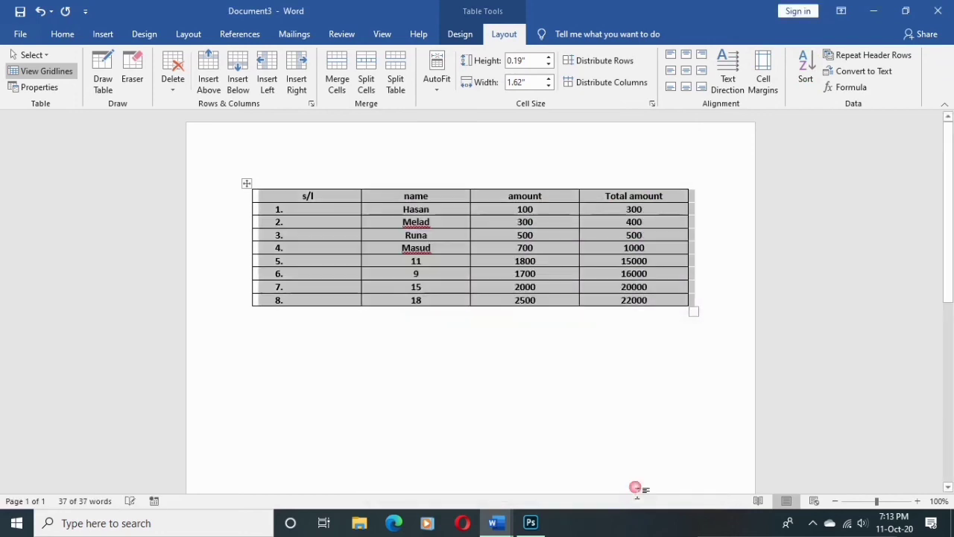
left_click(490, 345)
- Sort only the first four data rows by Column 2 as text in ascending order, and deselect them
left_click(380, 207)
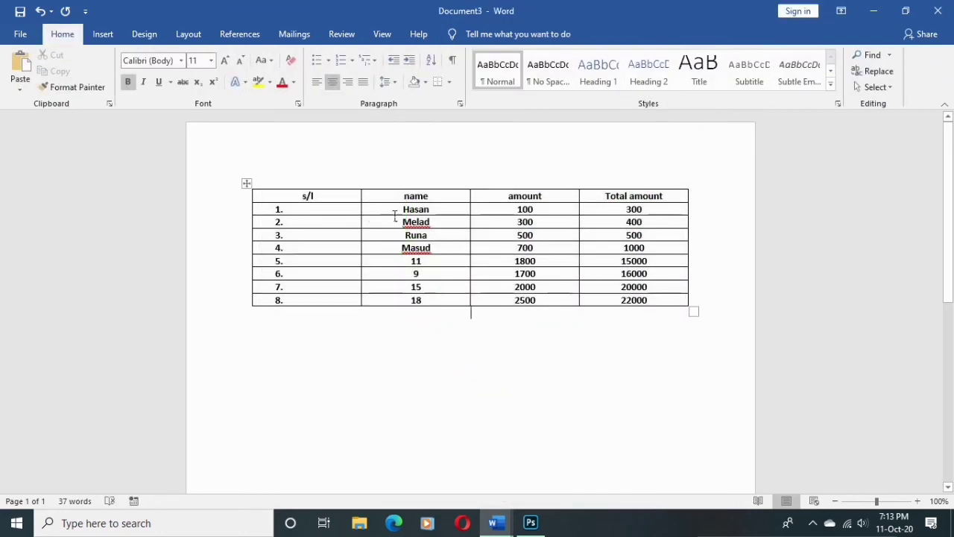
left_click_drag(396, 212, 459, 256)
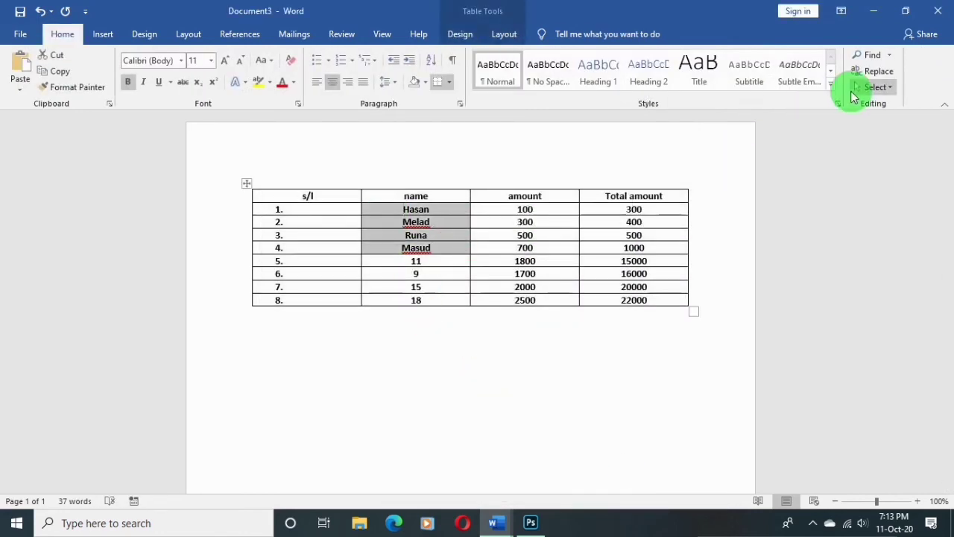
left_click(522, 43)
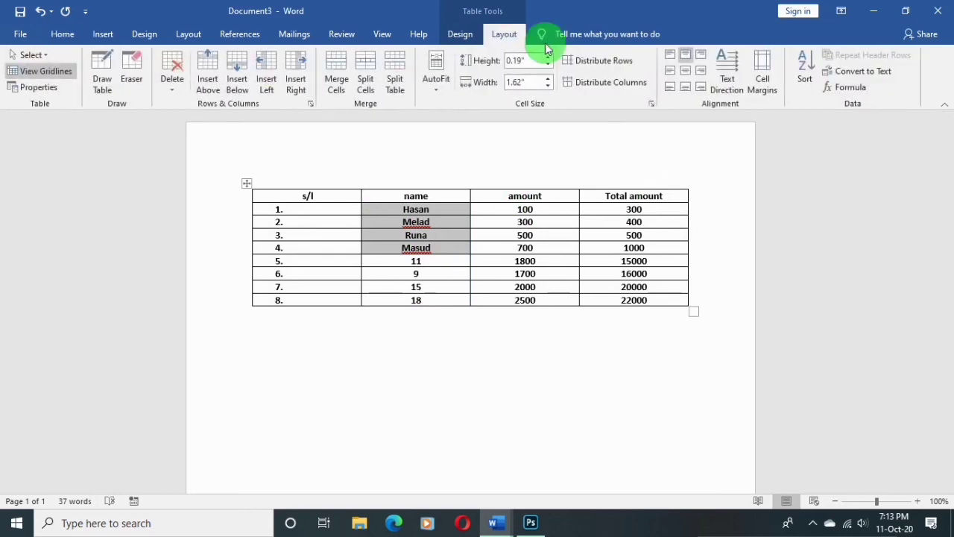
left_click(805, 71)
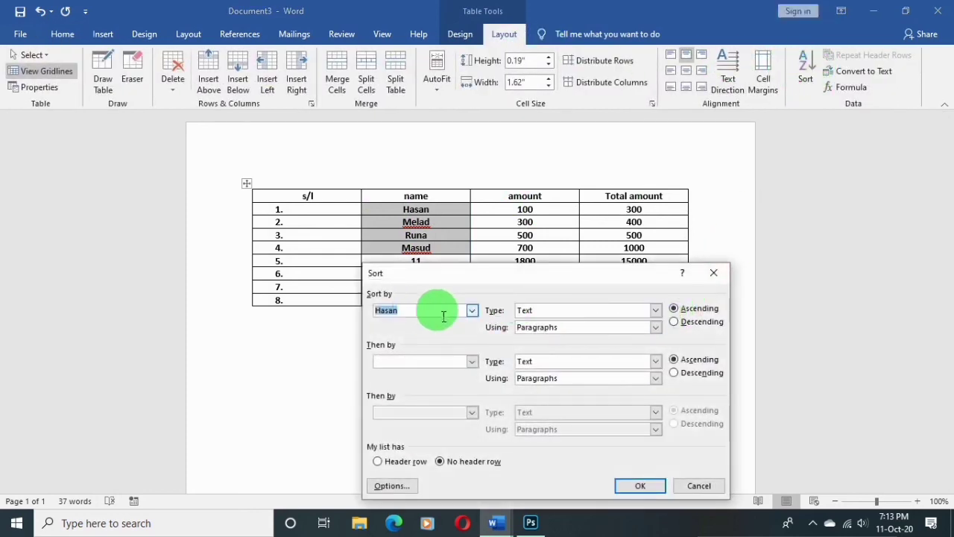
left_click(471, 310)
left_click(395, 325)
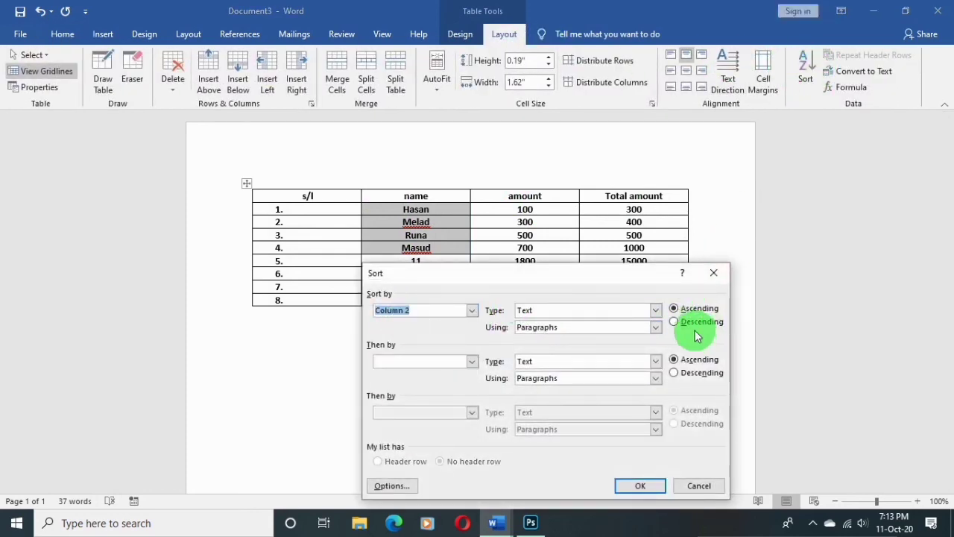
left_click(638, 483)
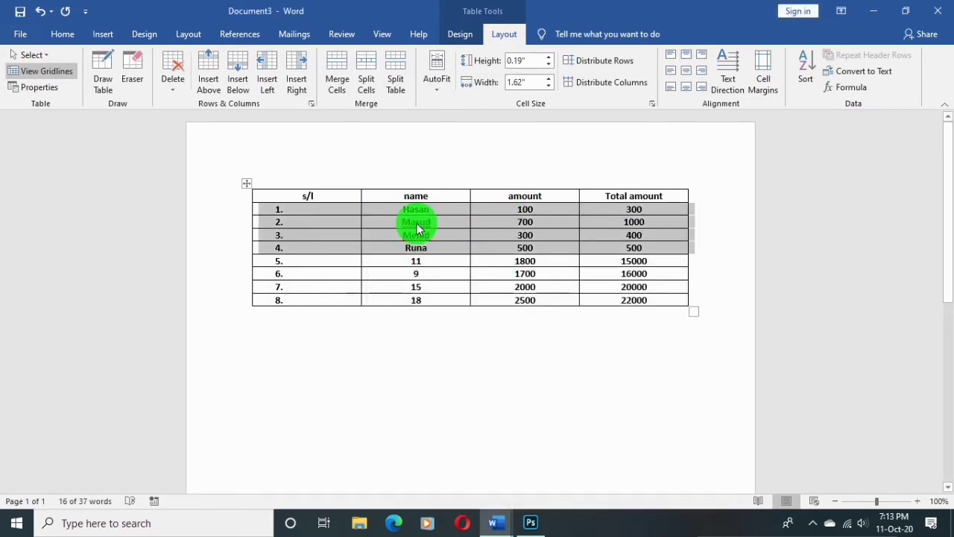
left_click(715, 326)
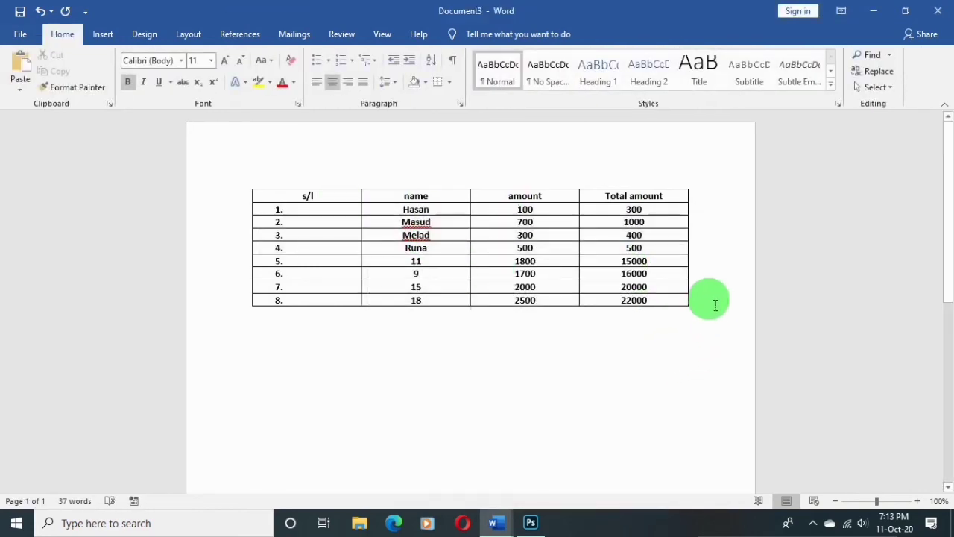